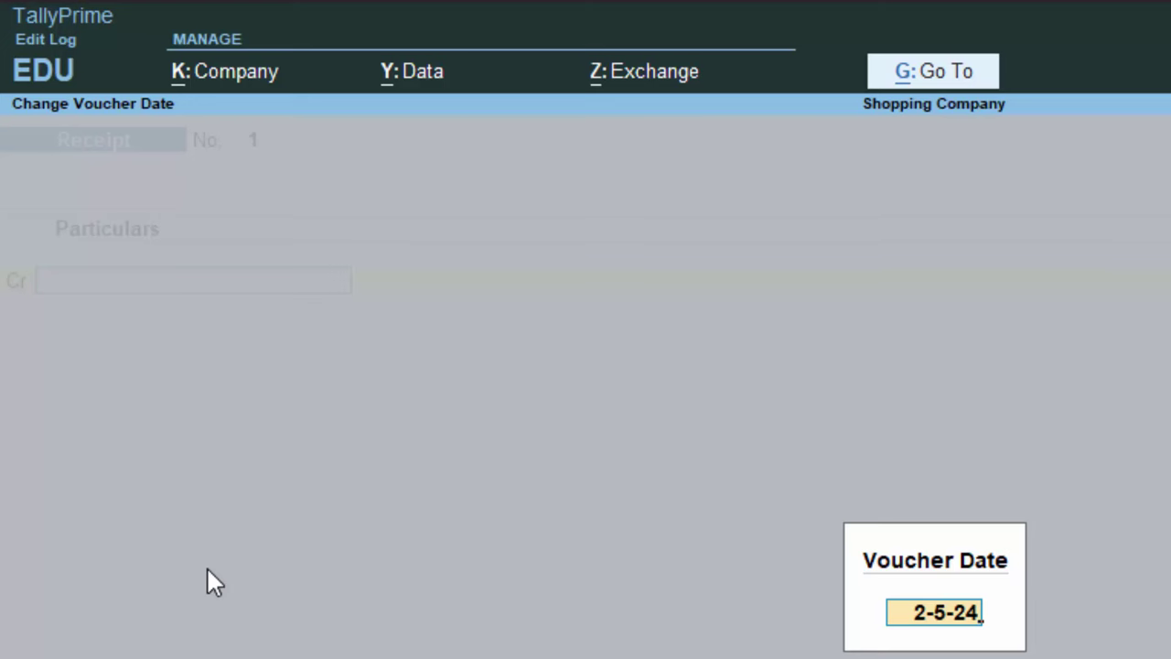
Try to set the receipt voucher date to 2-5-24, and return to the Gateway of Tally
key("Return")
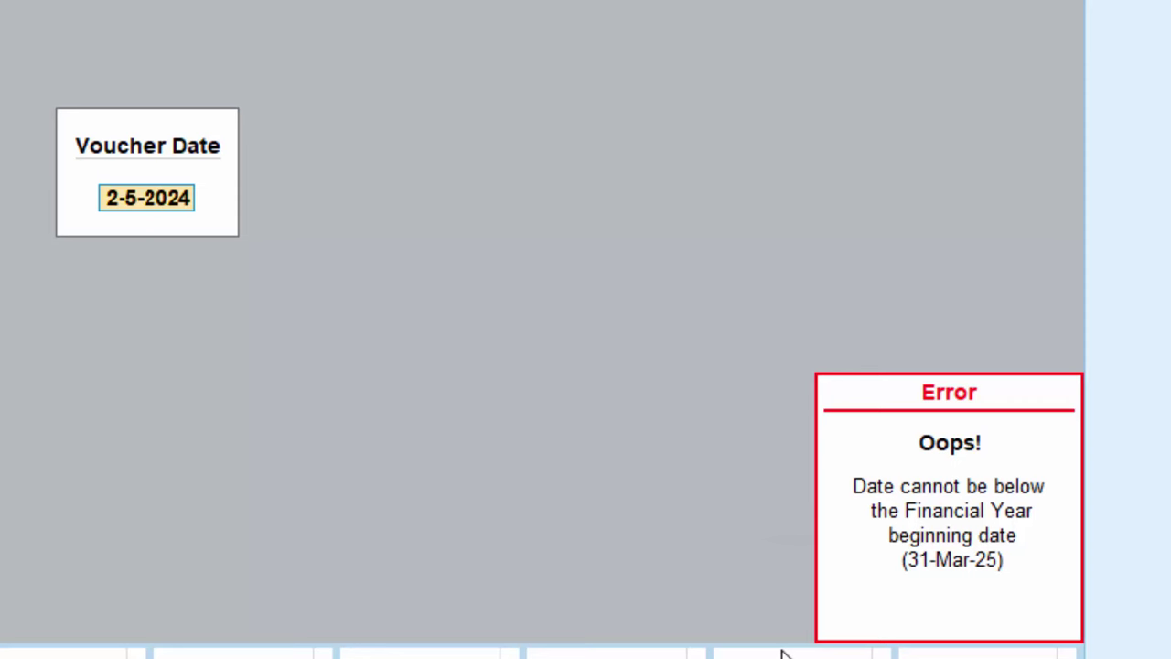
key("BackSpace")
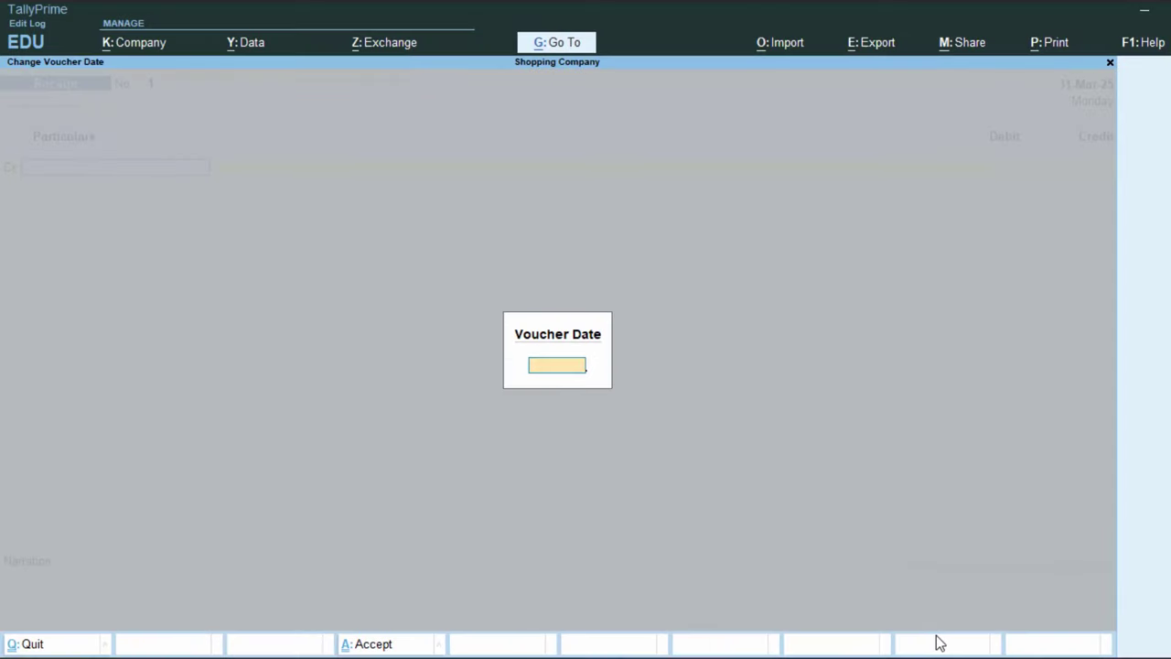
key("Escape")
key("Escape")
key("y")
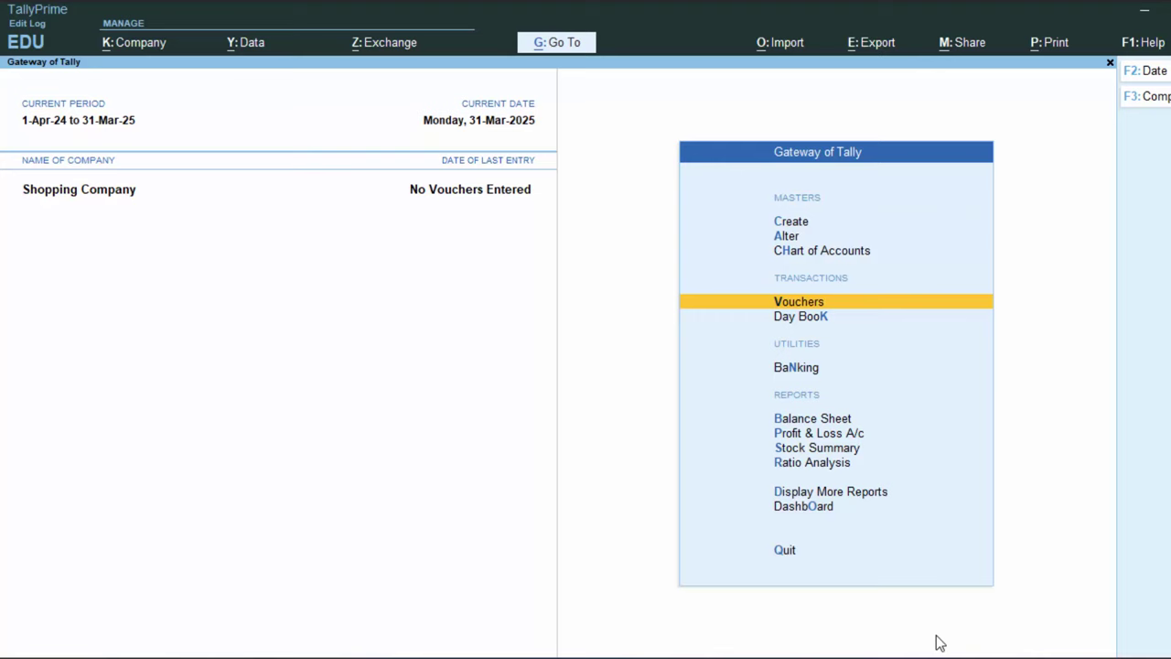
Open the Shopping Company details for alteration
key("F3")
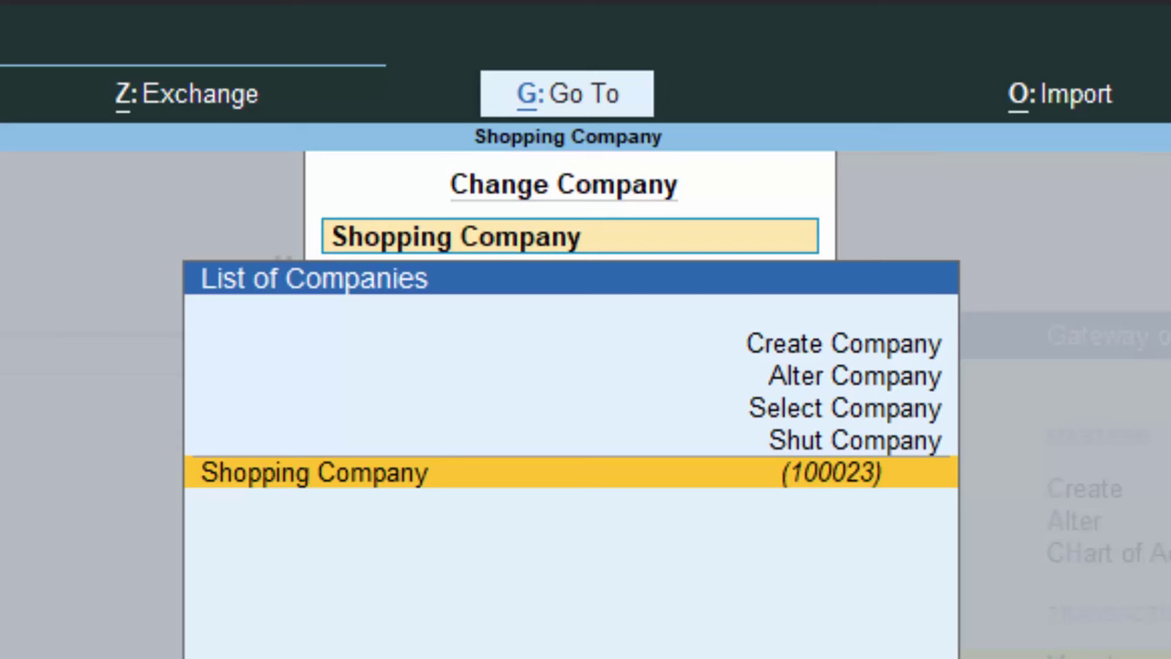
key("Up")
key("Up")
key("Up")
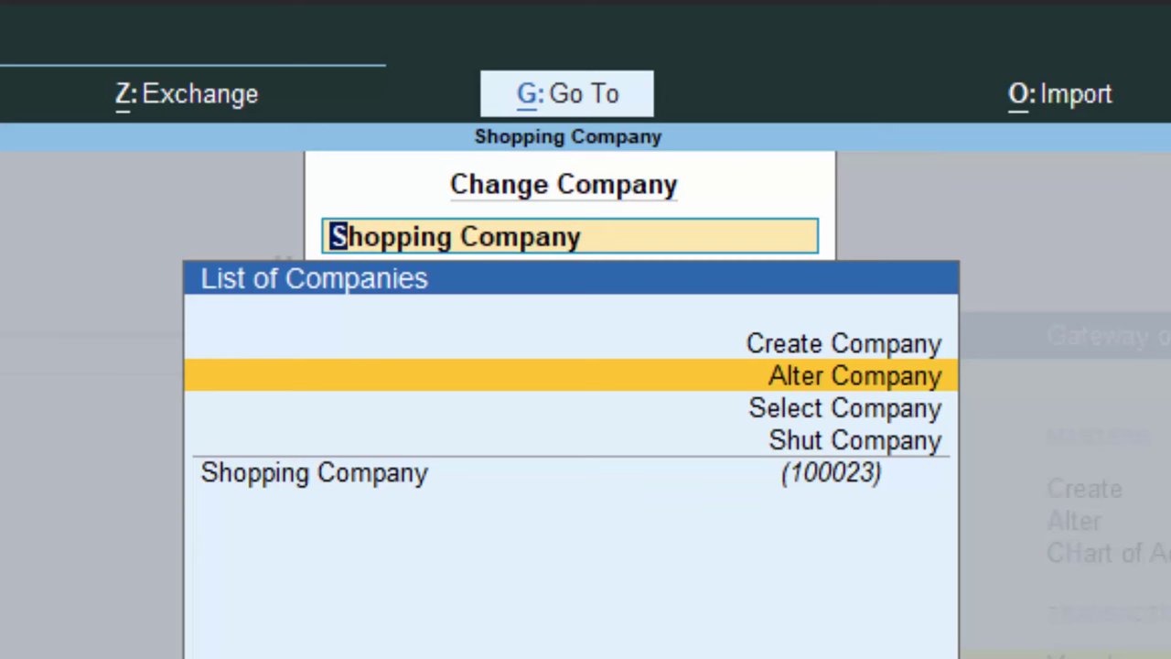
key("Return")
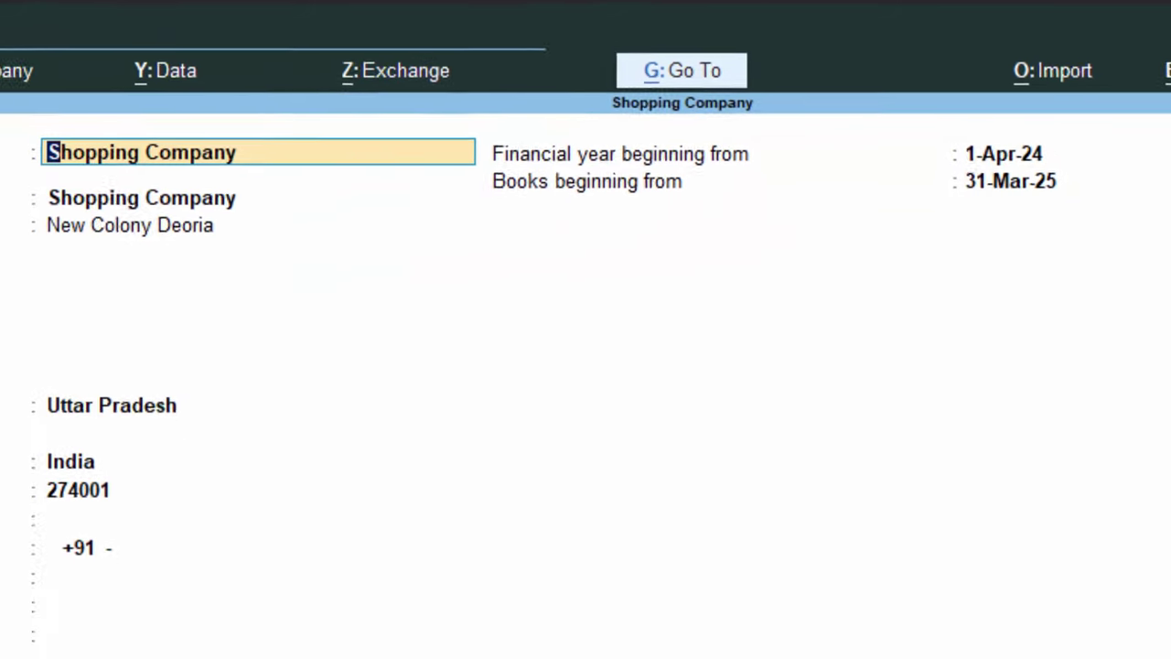
Set the company's books beginning date to 2-5-24 and save the alteration
key("Return")
key("Return")
key("Return")
key("Return")
key("Return")
key("Return")
key("Return")
key("Return")
key("Return")
key("Return")
key("Return")
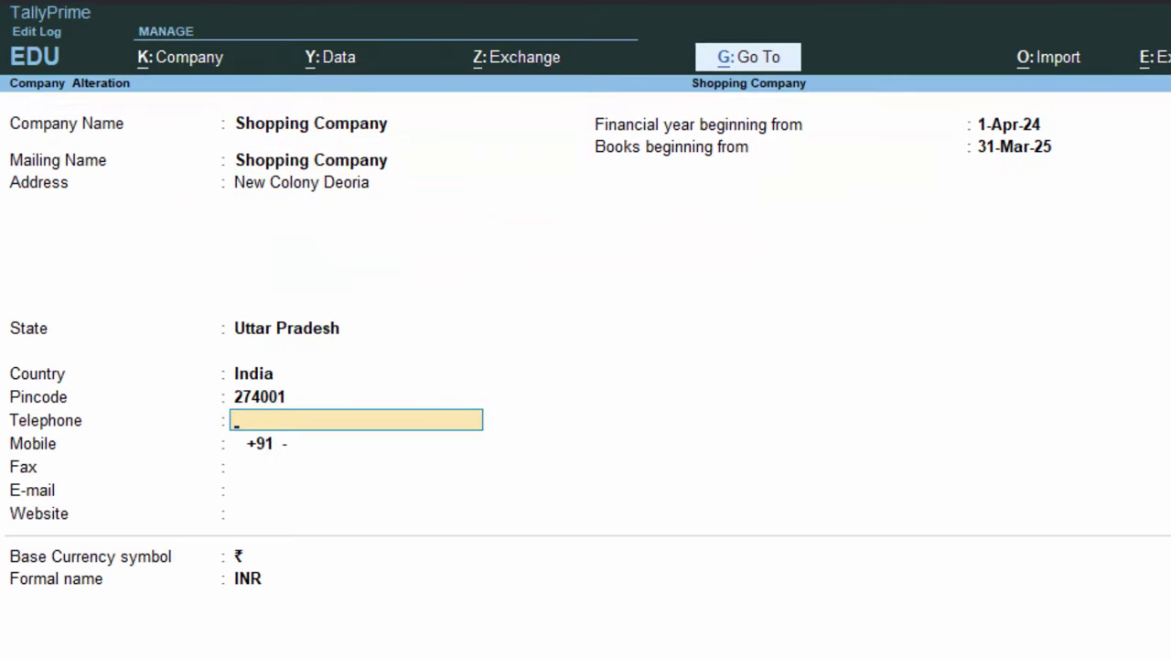
key("Return")
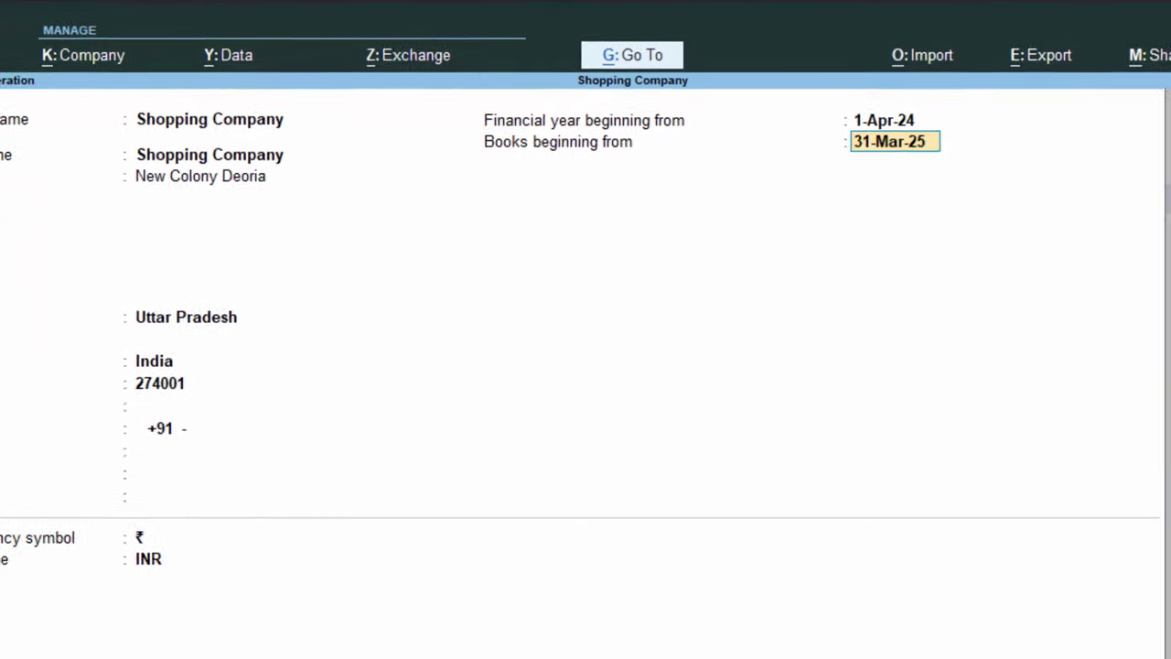
type("2")
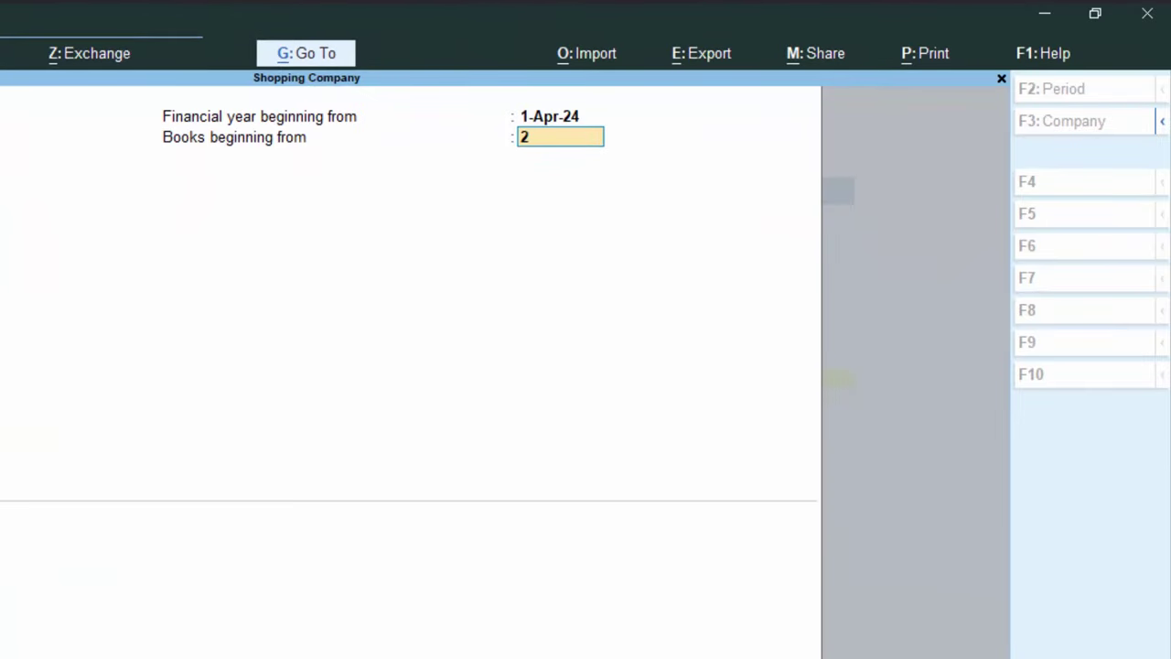
type("-5-24")
key("Return")
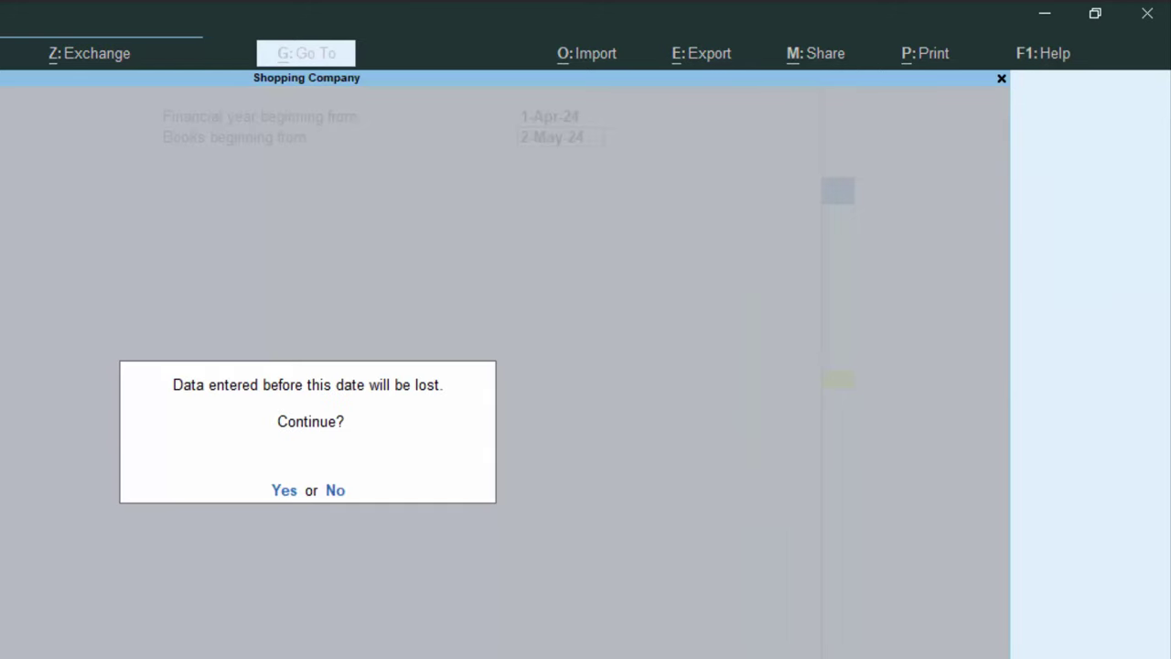
key("Return")
key("Return")
key("Return")
key("Return")
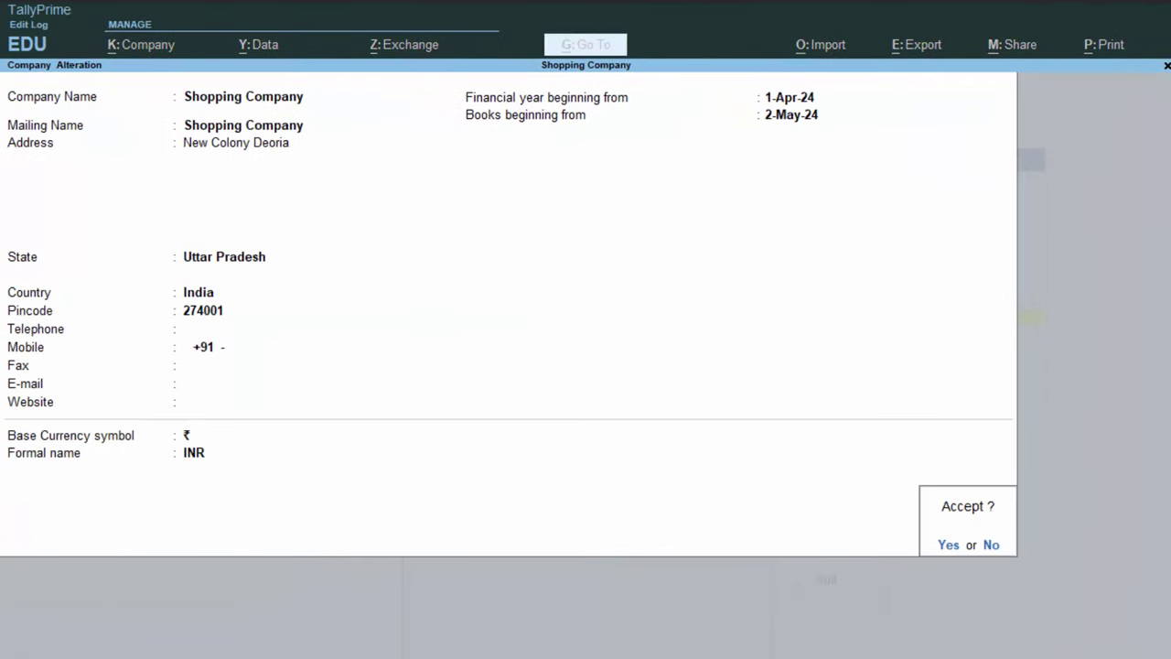
key("Return")
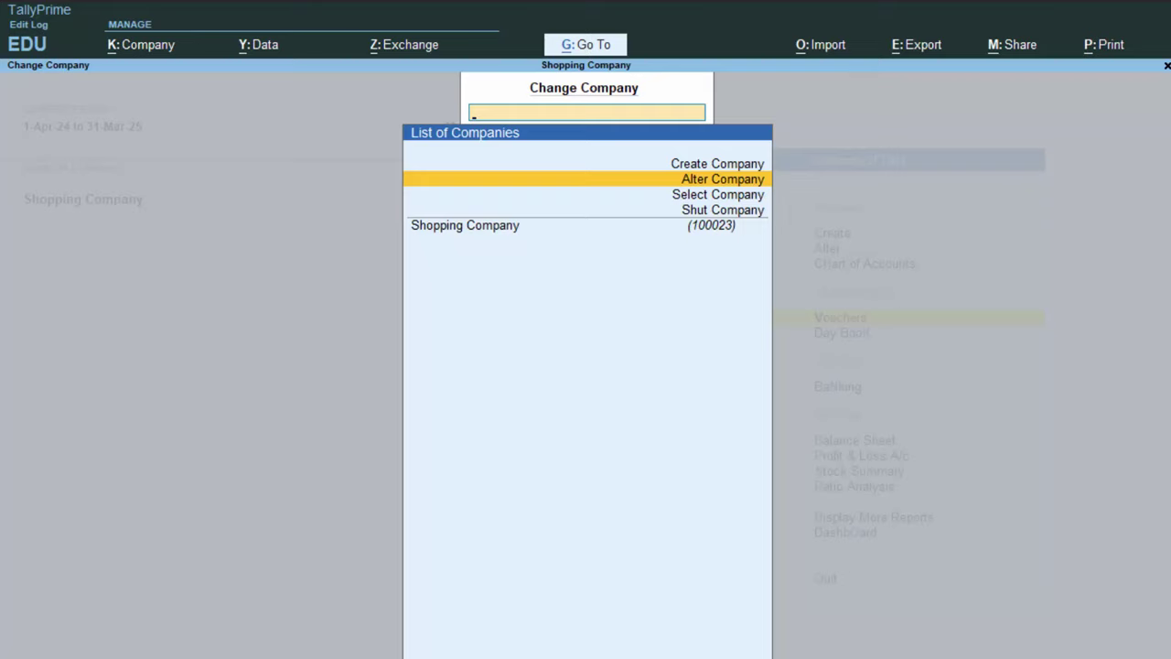
Leave the company list and open the date of a new receipt voucher for editing
key("Escape")
key("Return")
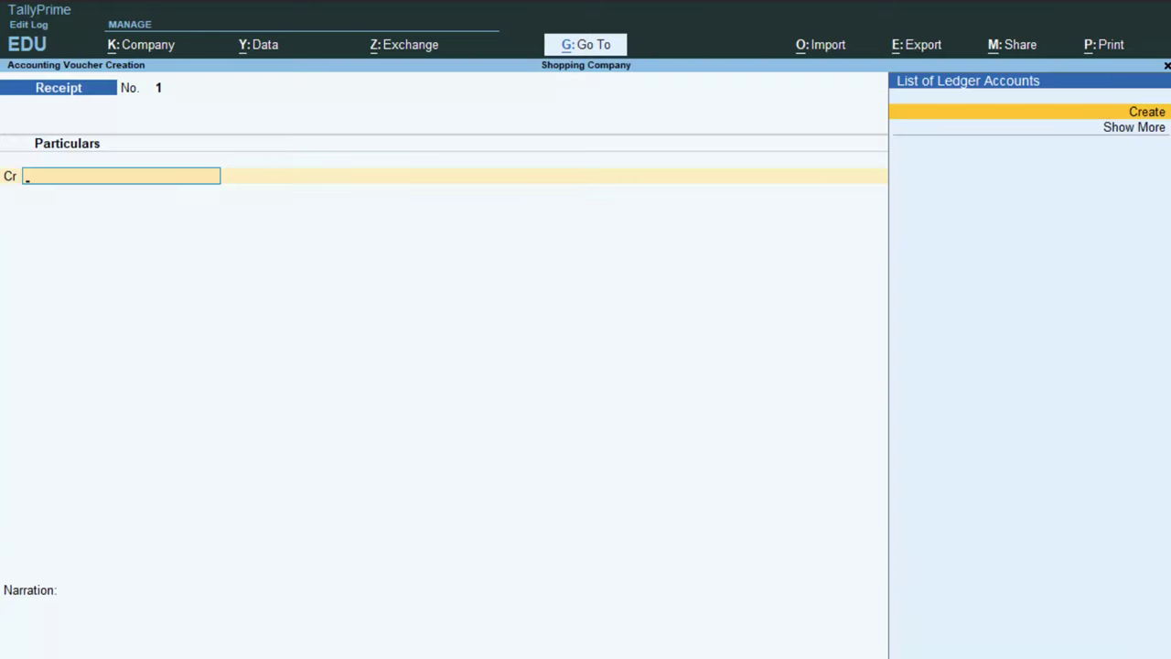
key("F2")
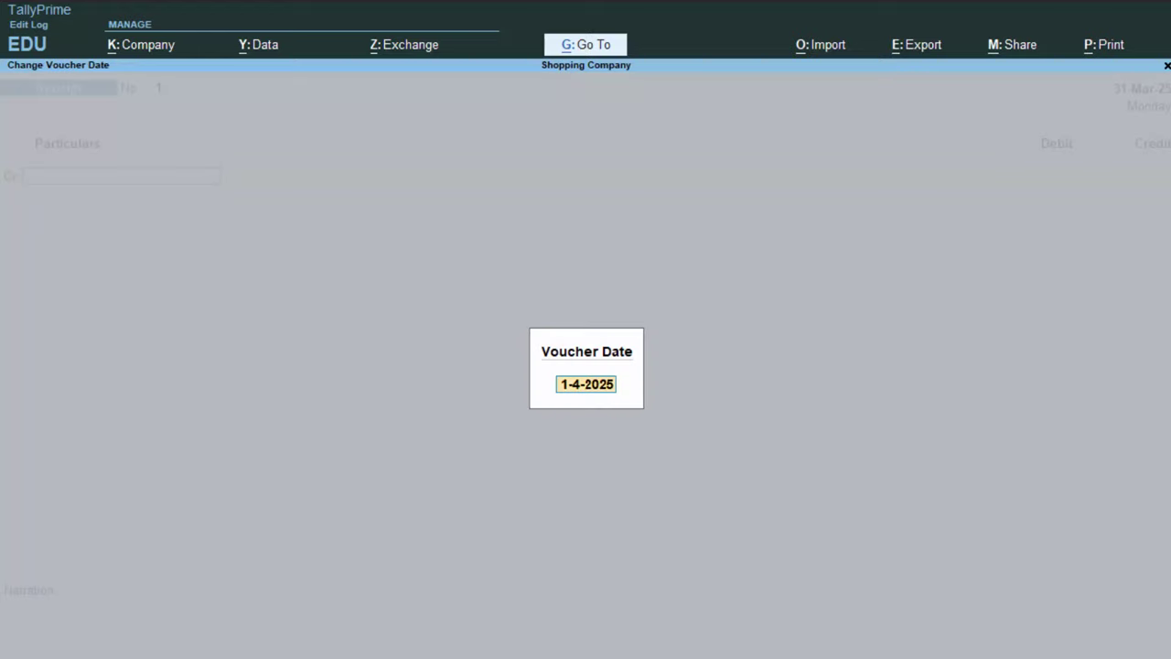
Try to set the receipt voucher date to 1-4-24
type("1-4")
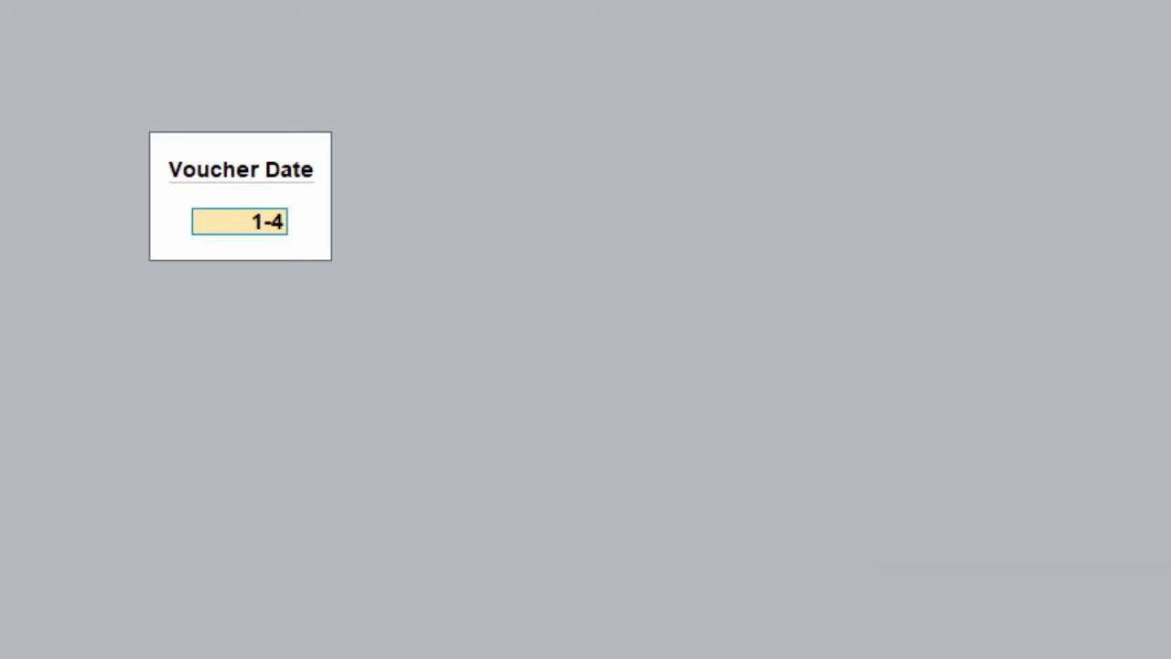
type("-24")
key("Return")
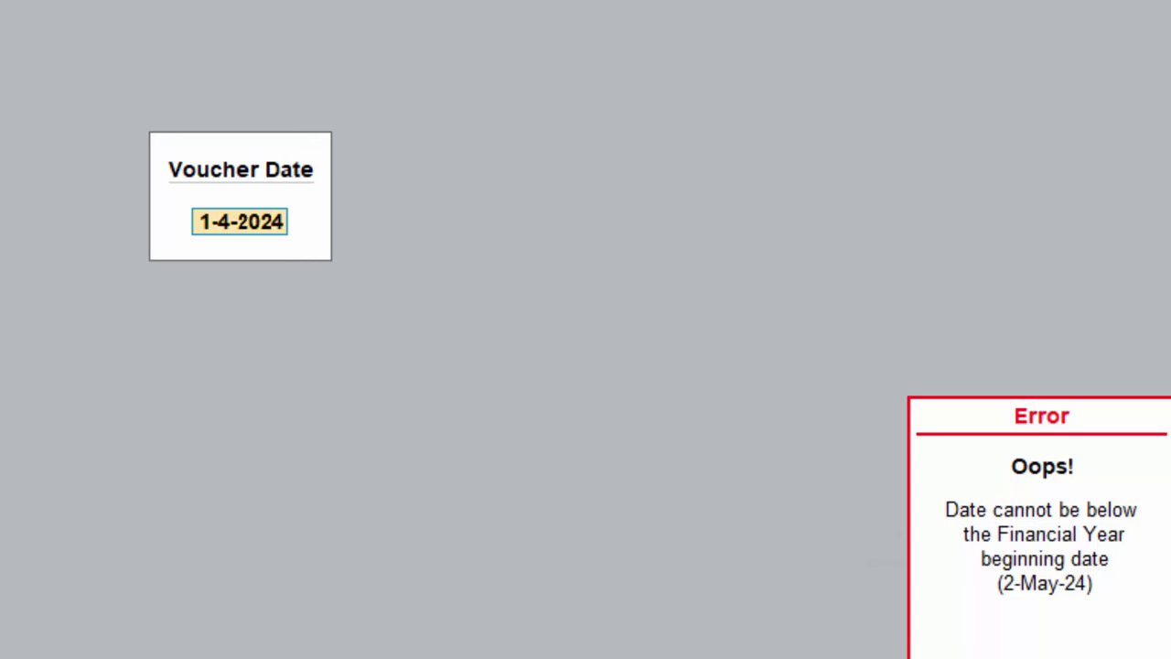
Set the receipt voucher date to 2-5-24
type("2")
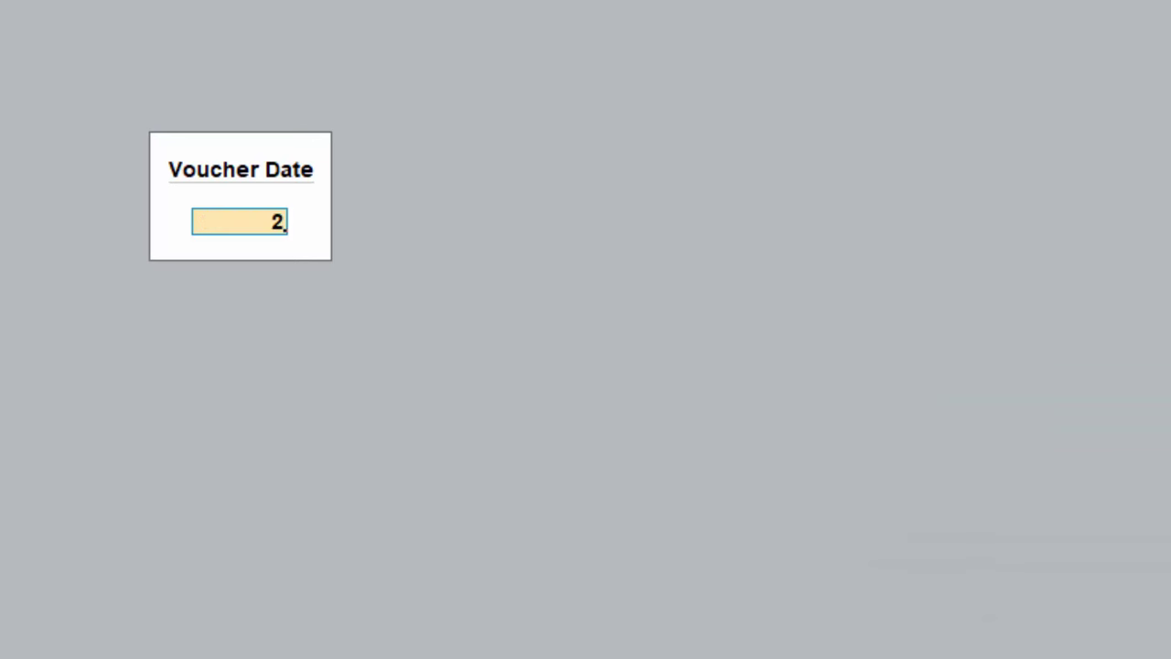
type("-5-24")
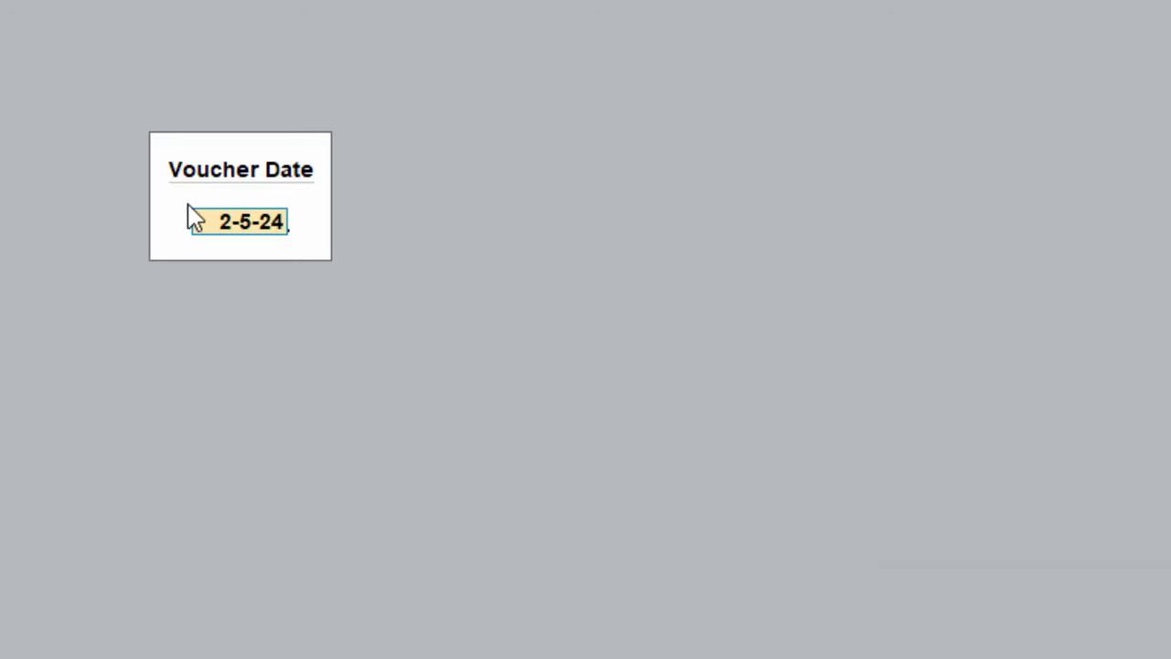
key("Return")
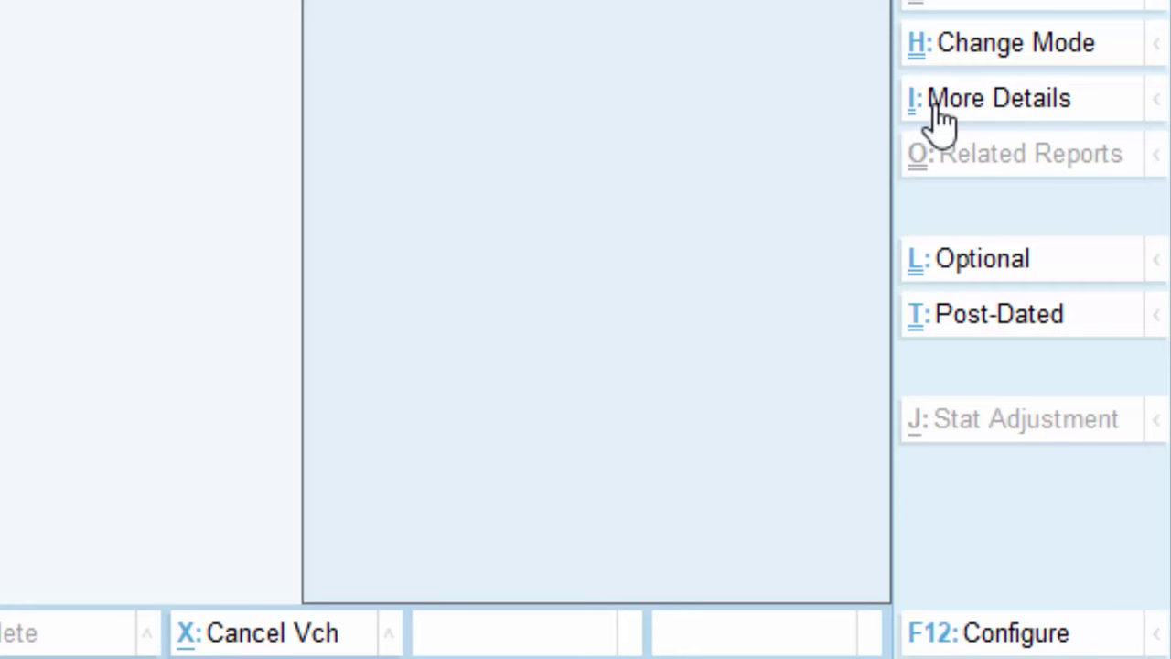
Change the receipt voucher mode to Single Entry
key("alt")
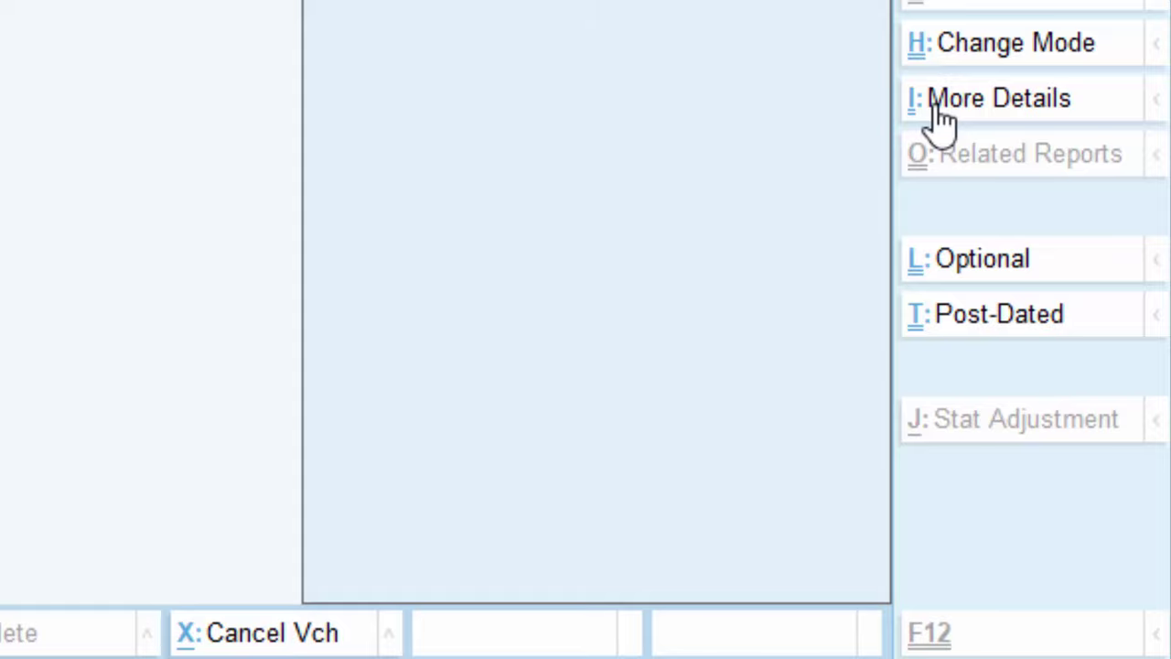
key("ctrl+h")
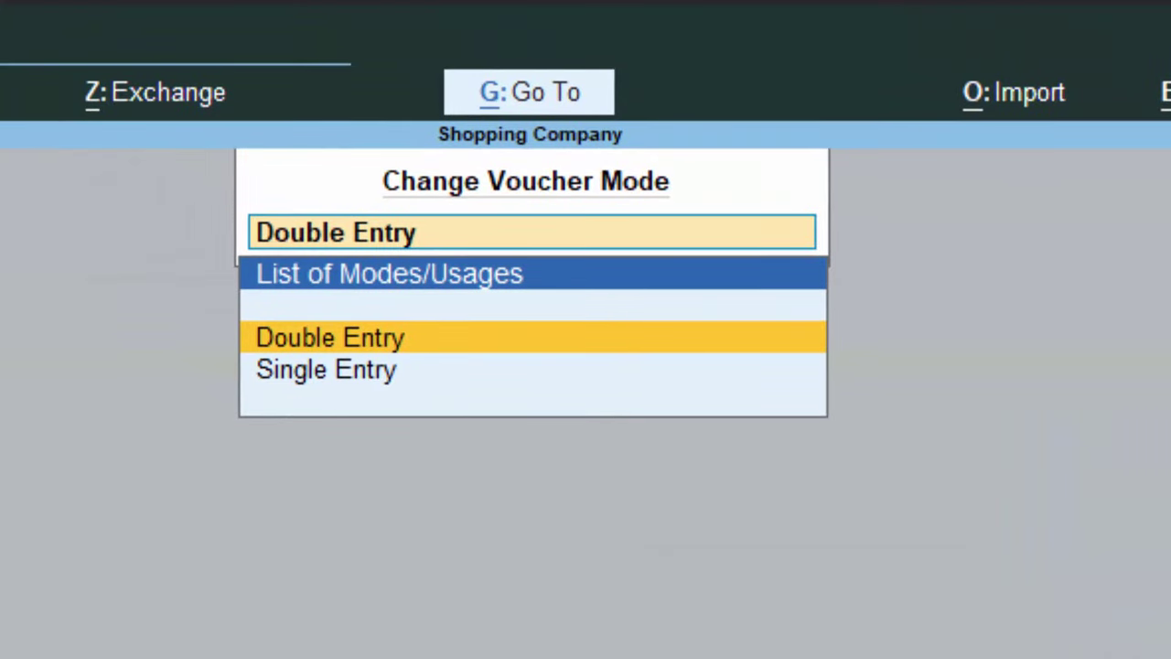
key("Down")
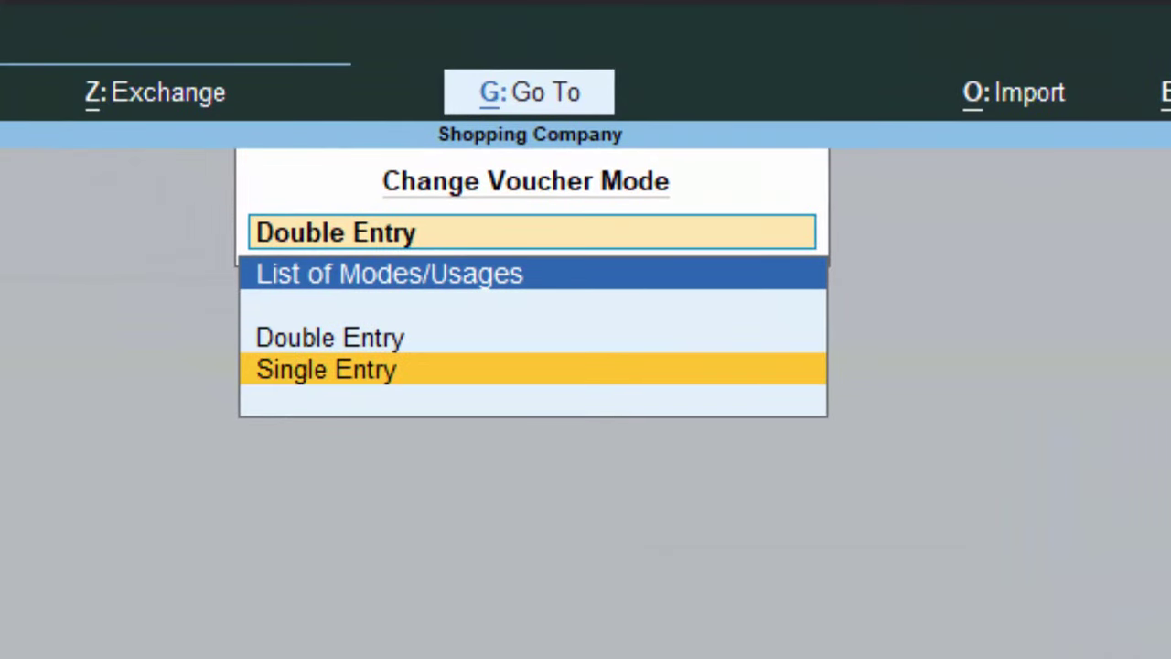
key("Return")
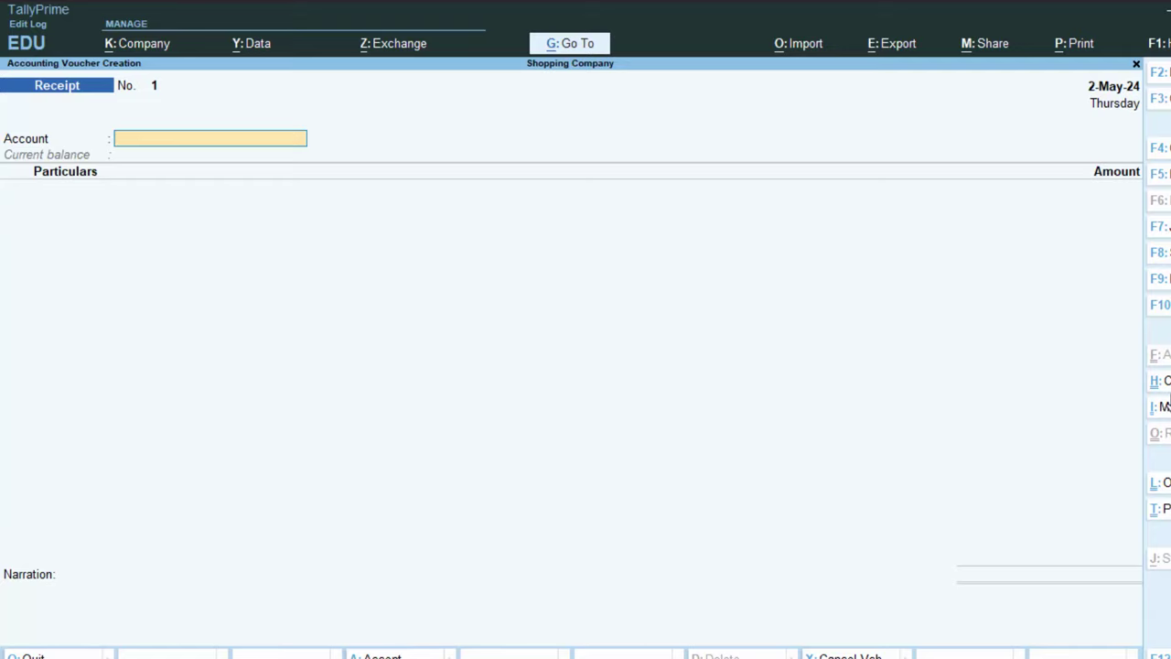
Switch the receipt voucher mode back to Double Entry
key("ctrl+h")
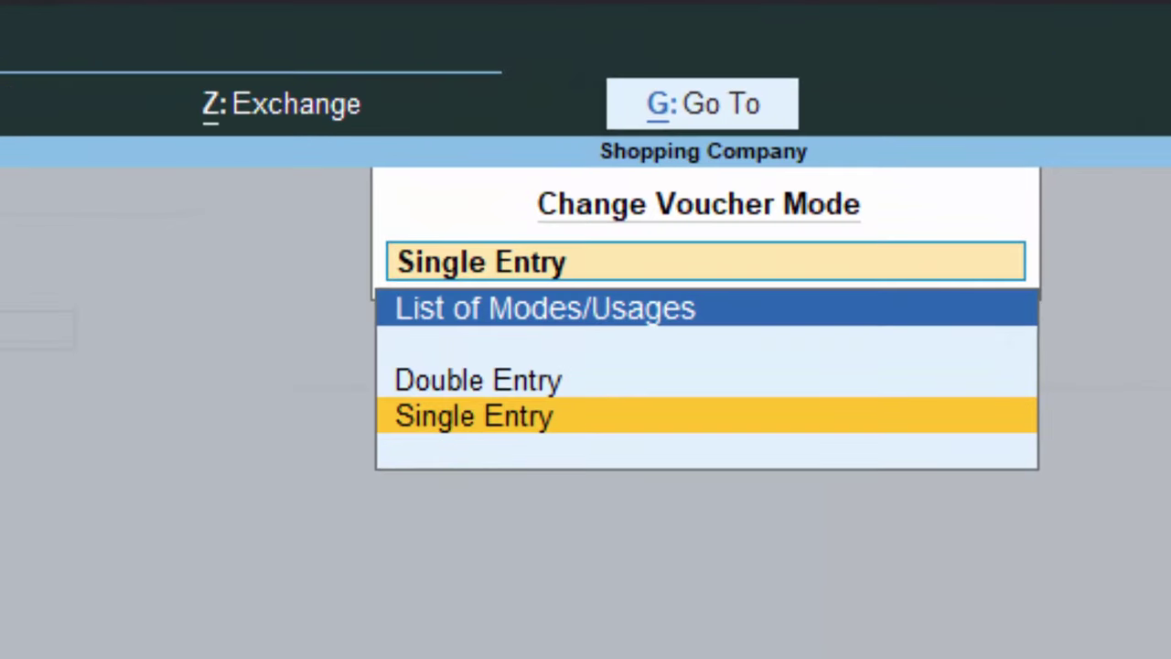
key("Up")
key("Return")
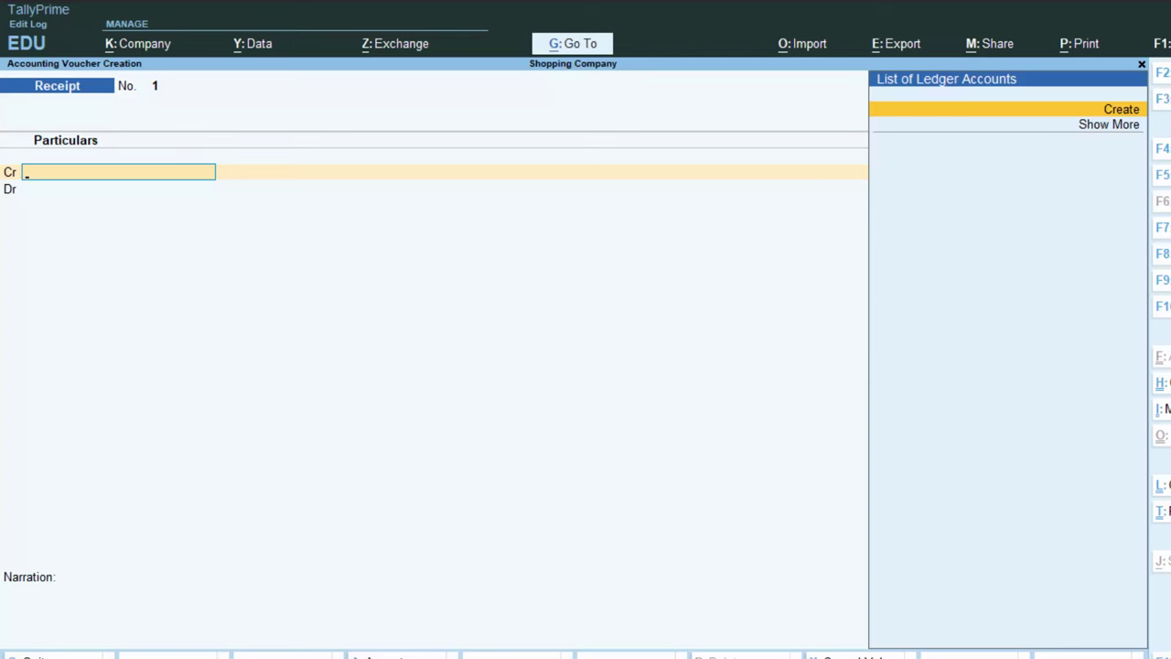
Set the voucher configuration option for using Cr/Dr instead of To/By to No and save it
key("F12")
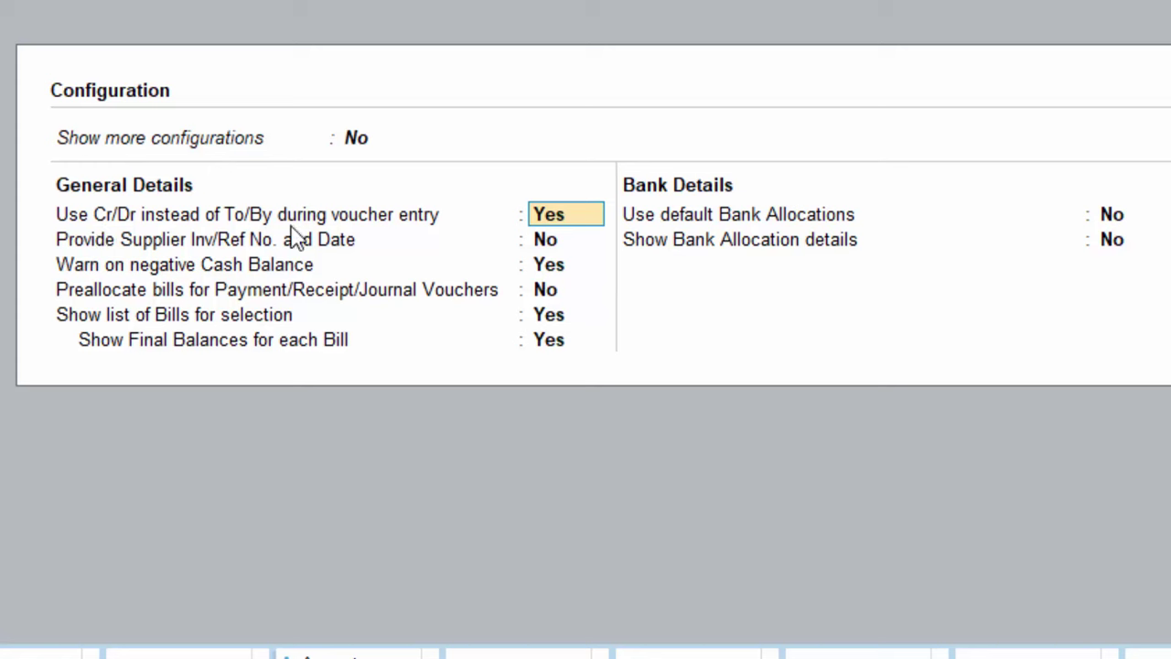
left_click(579, 224)
key("ctrl+a")
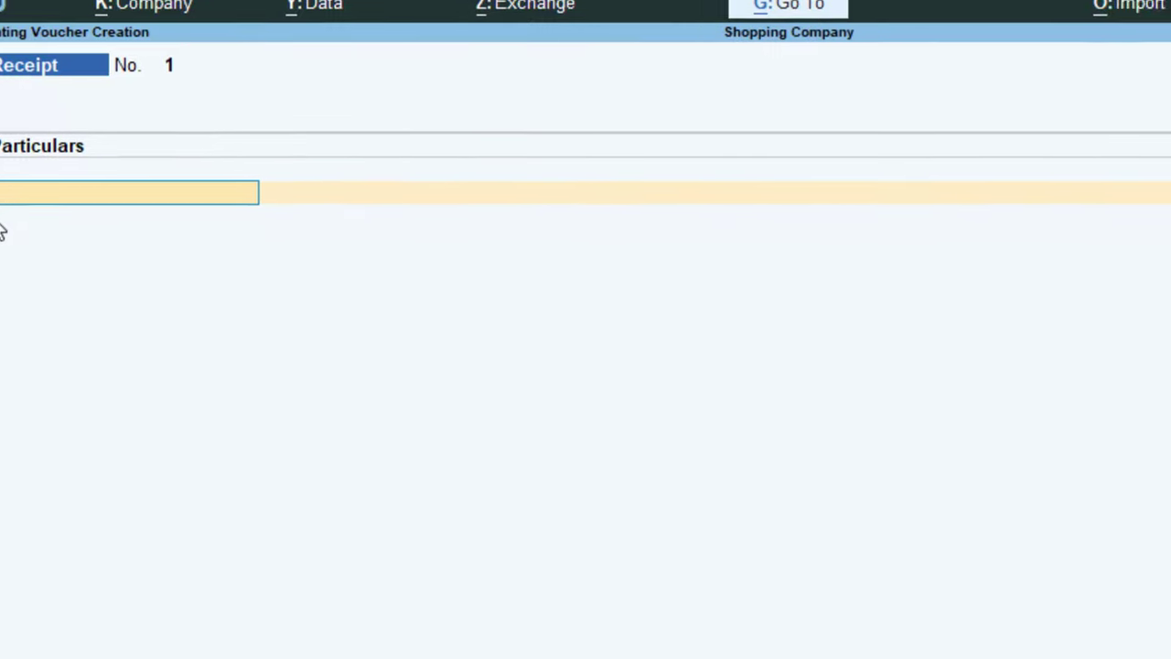
Set the option for using Cr/Dr instead of To/By during voucher entry back to Yes and save the configuration
key("F12")
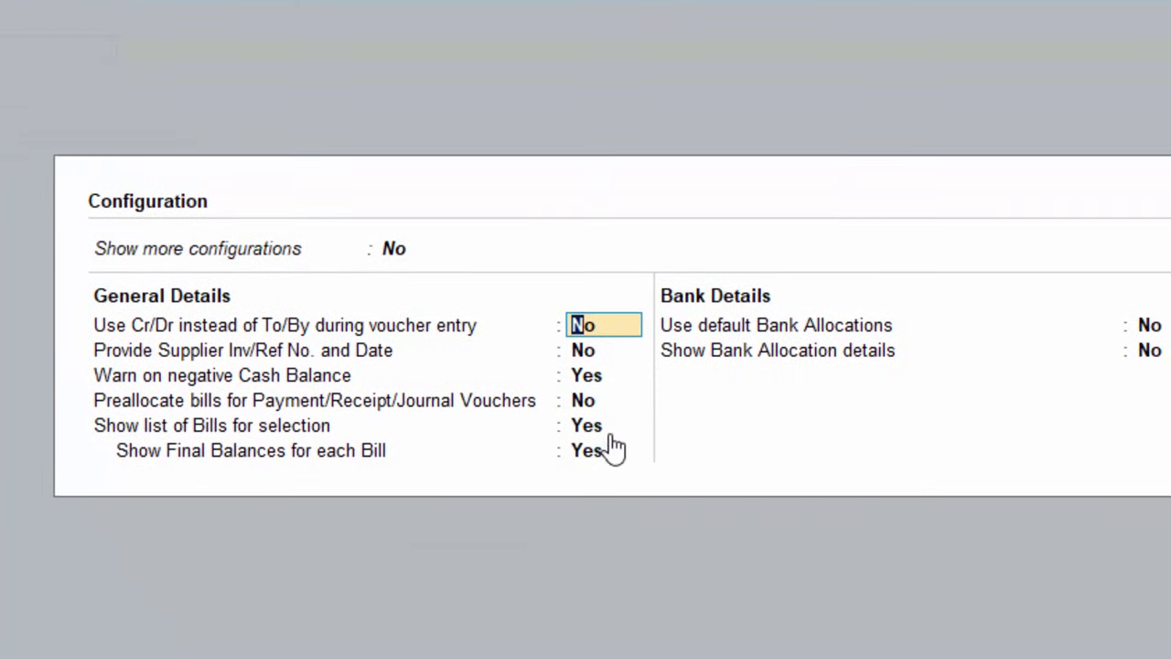
left_click(596, 370)
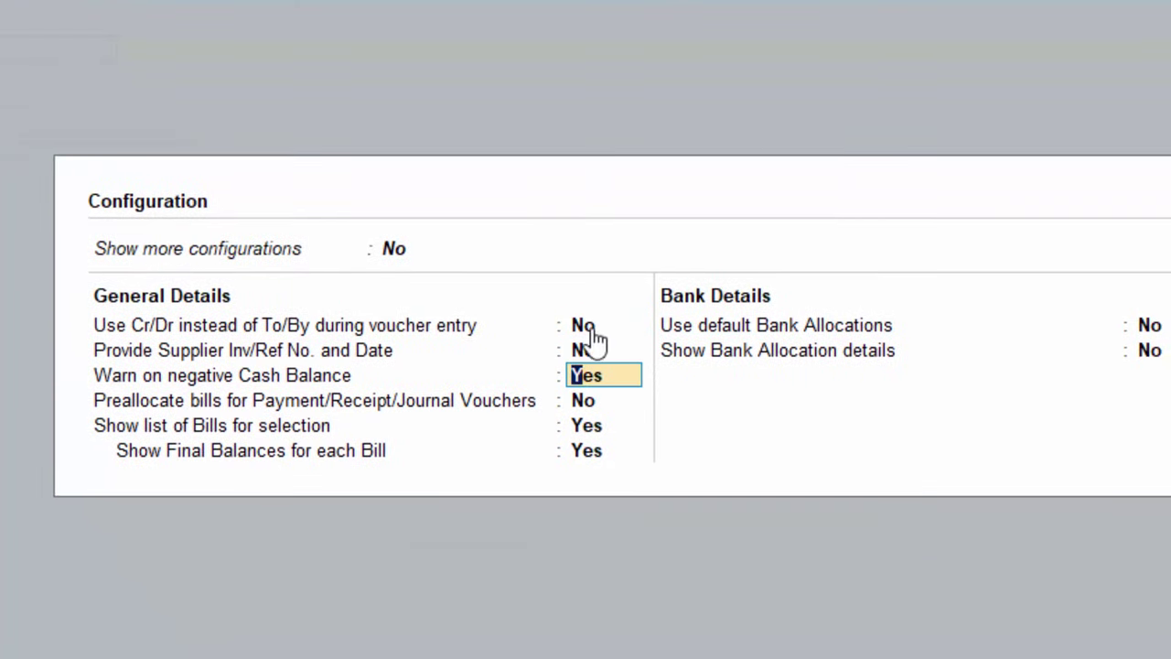
left_click(599, 327)
left_click(604, 330)
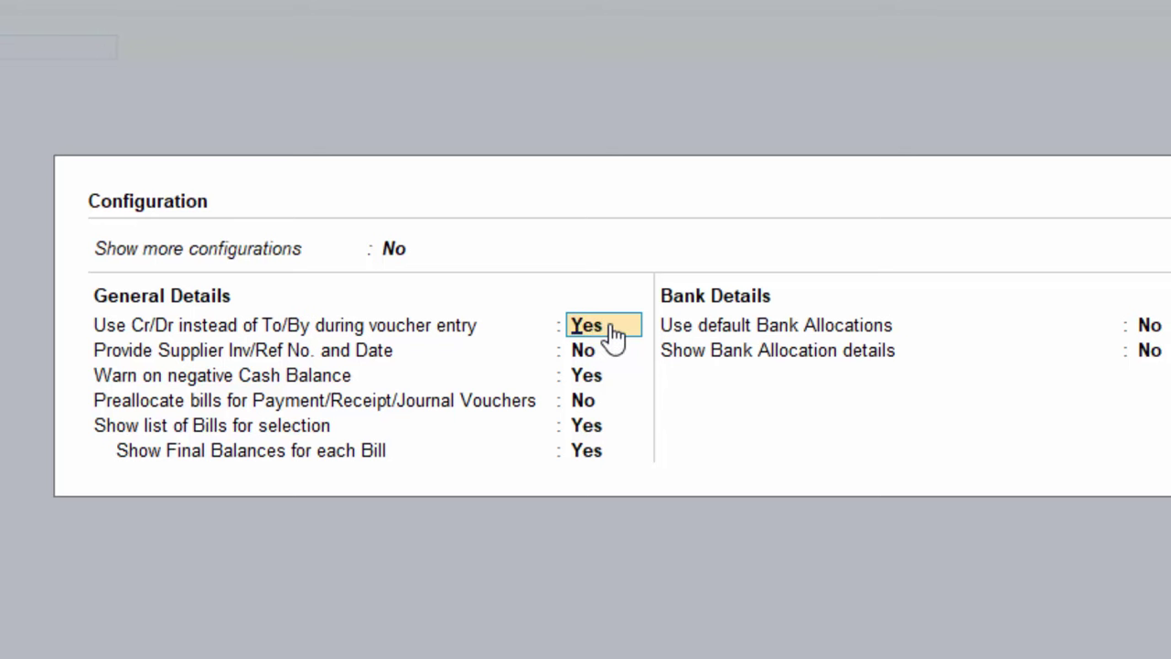
key("Return")
key("Return")
key("Return")
key("Return")
key("Return")
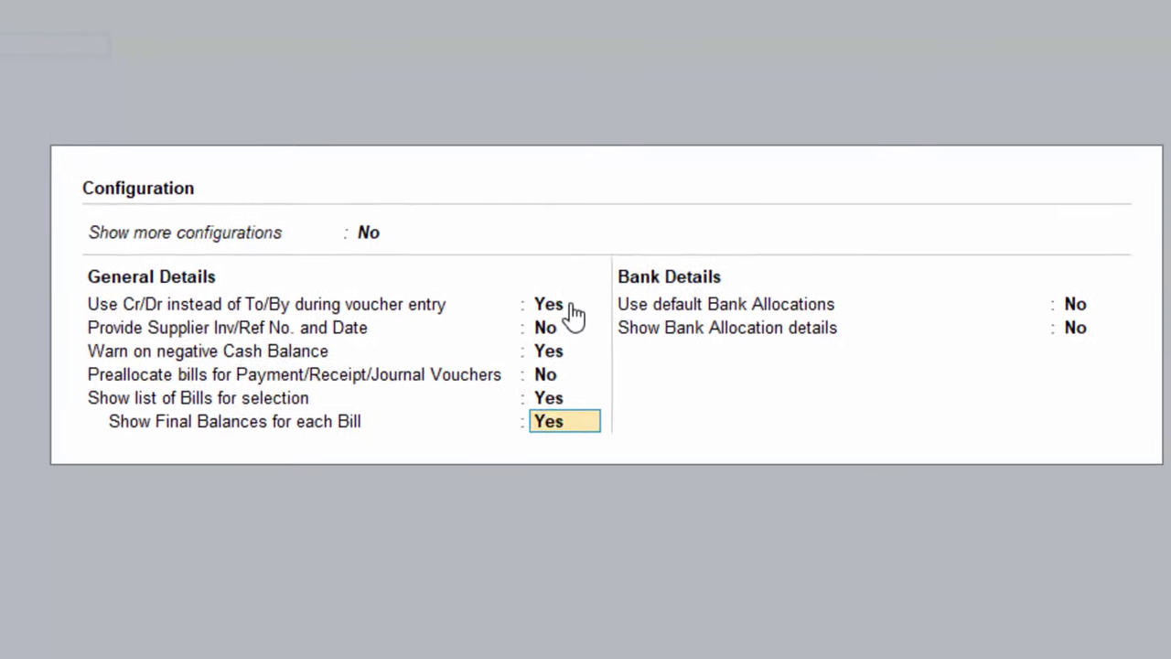
key("Return")
key("y")
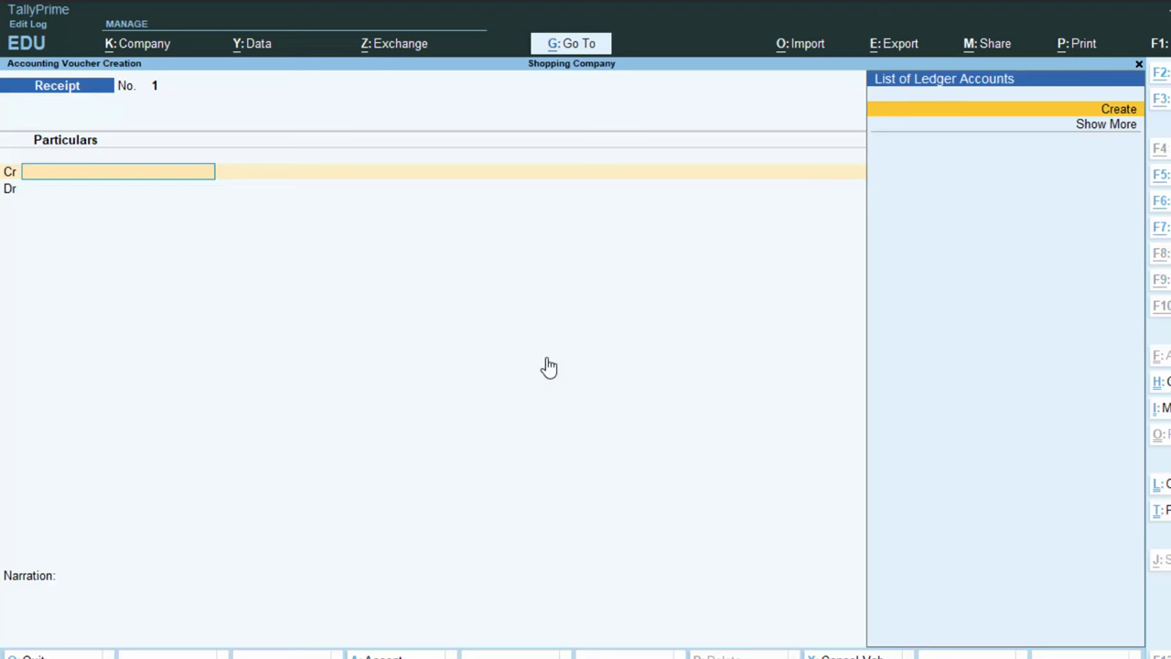
Change the accounting period to run from 1-4-2023 to 31-3-2024
key("alt+F2")
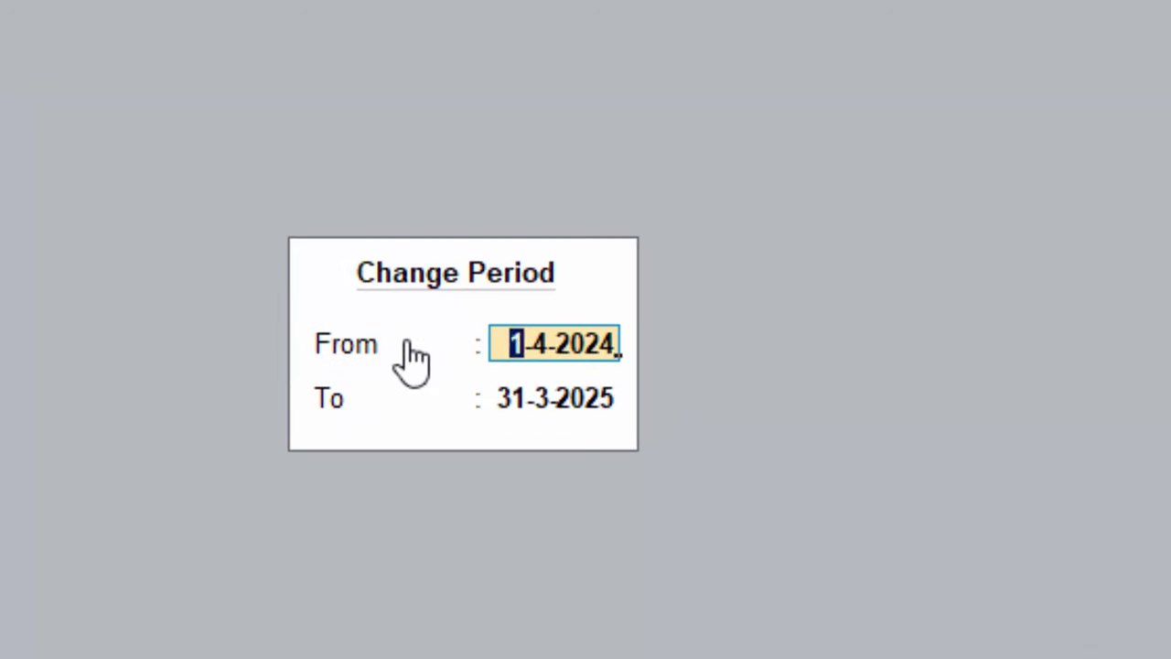
type("1-4")
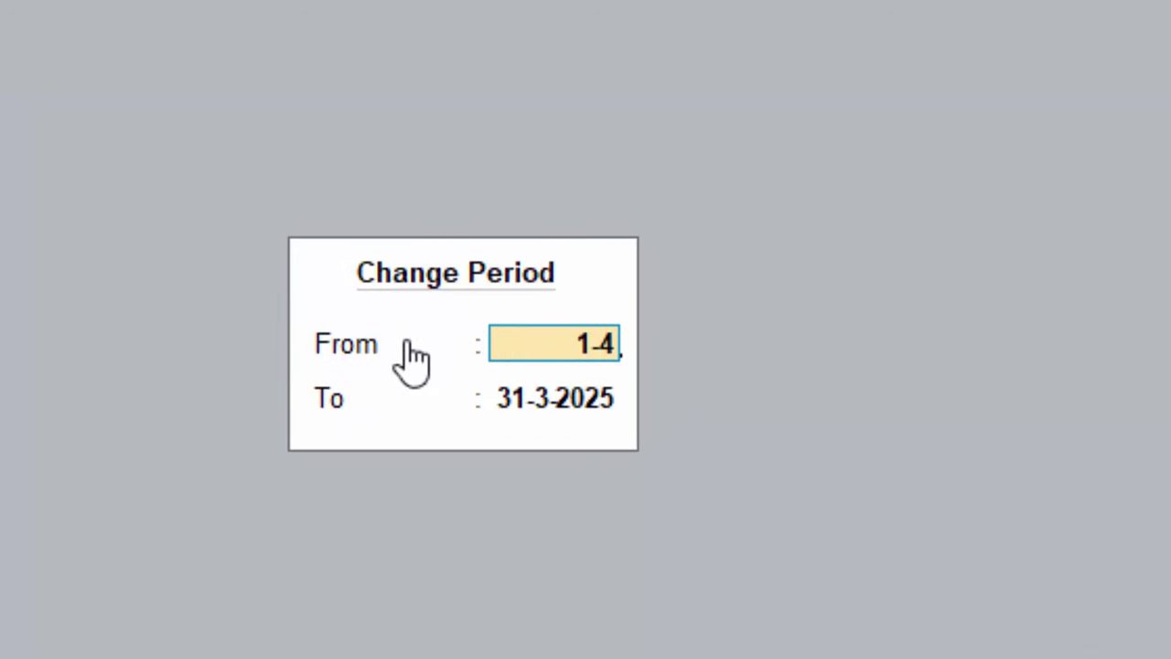
type("-2023")
key("Return")
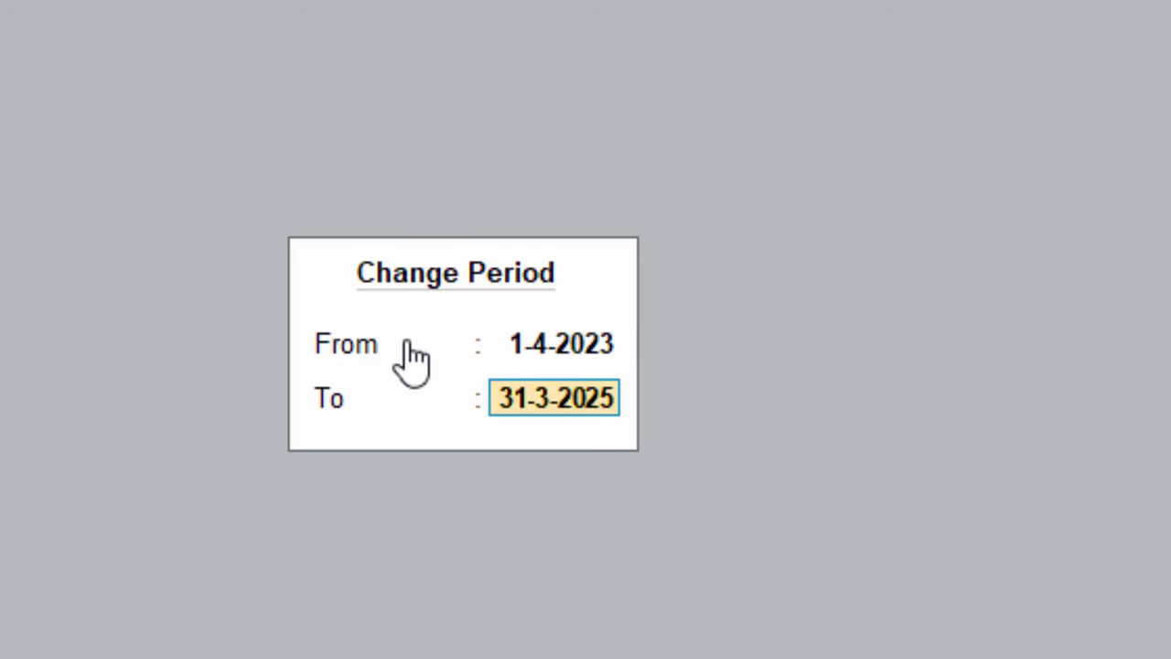
type("31")
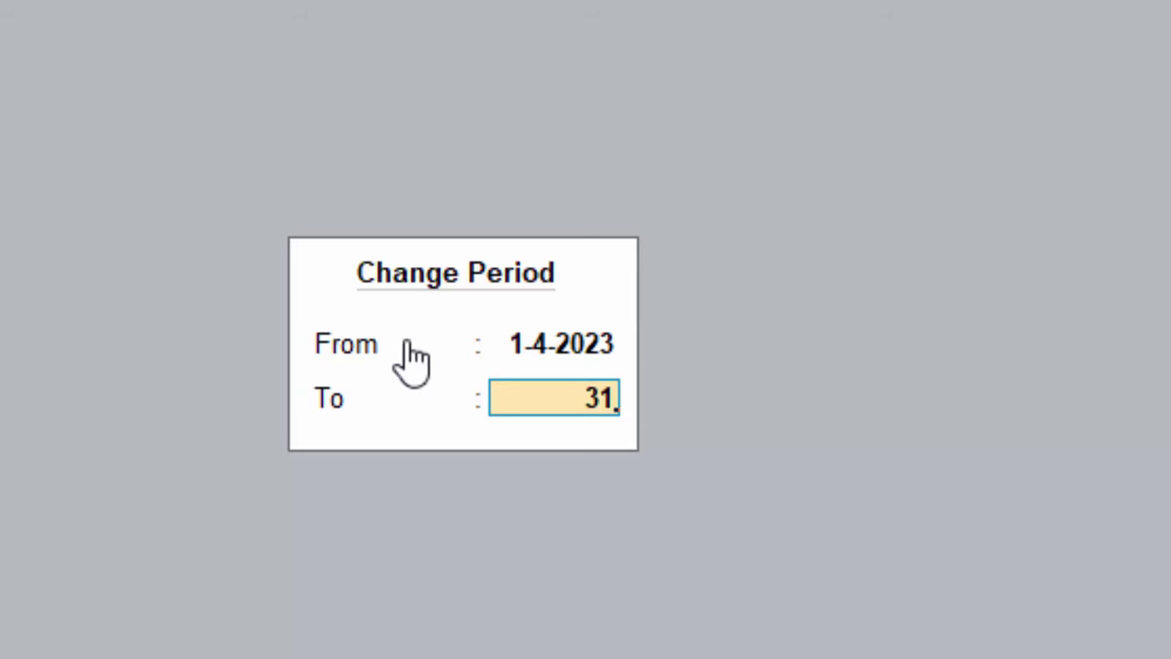
type("-3-")
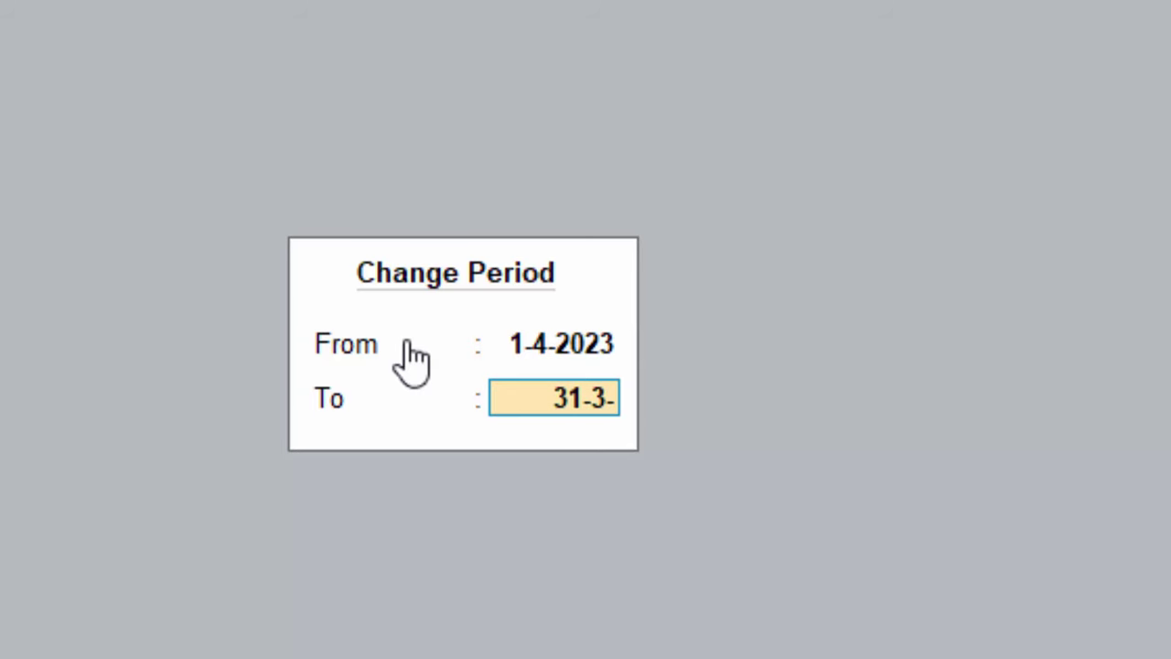
type("24")
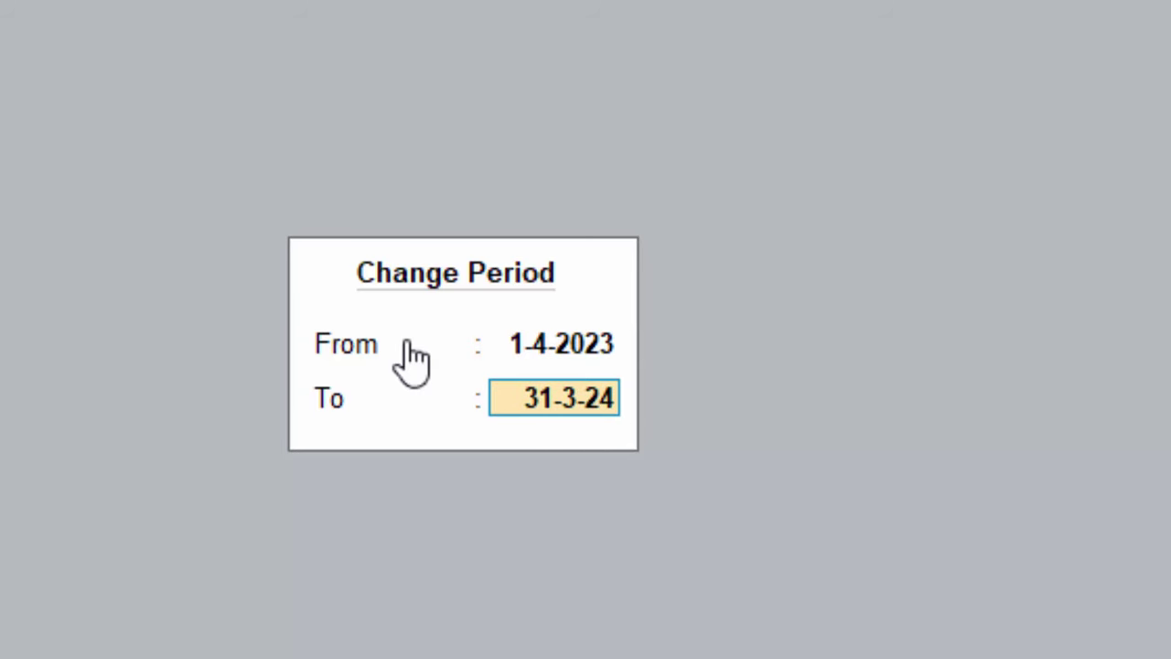
key("Return")
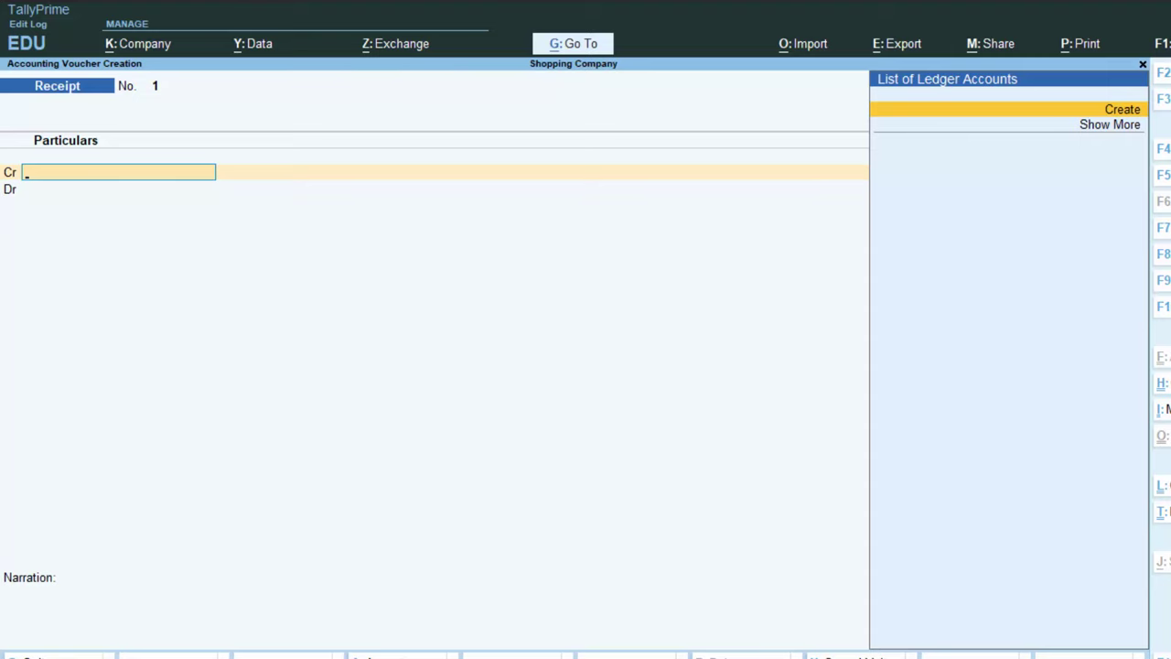
Start creating a new ledger from the receipt voucher's credit line, naming it Capital A/c without an alias
key("Return")
type("Ca")
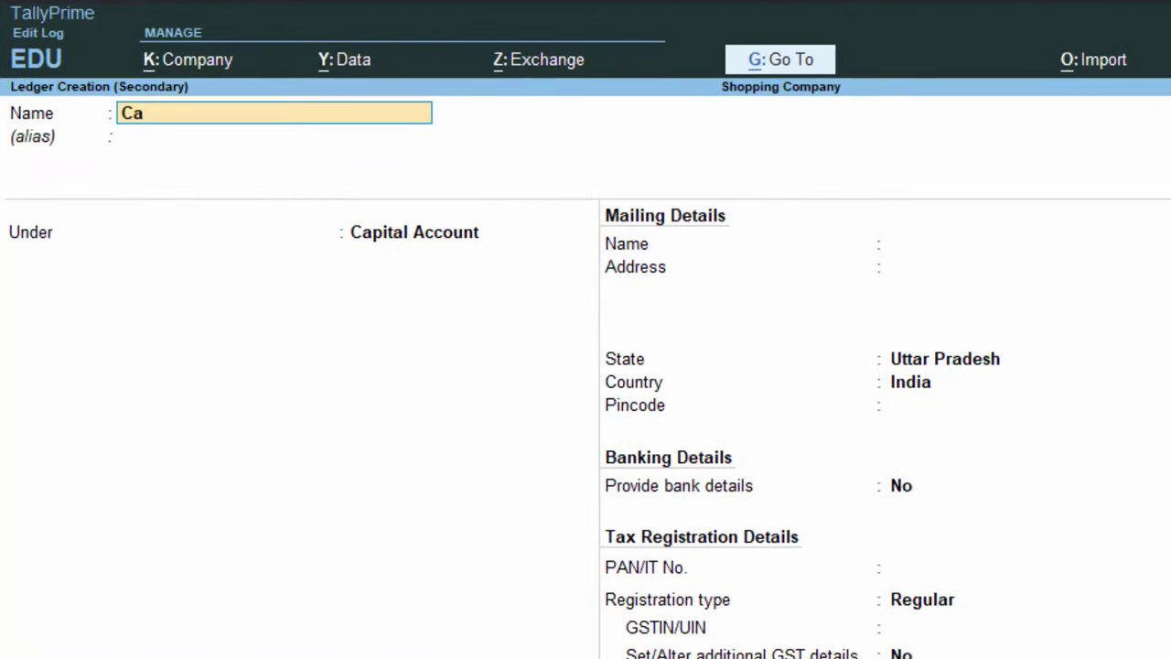
type("pital A/c")
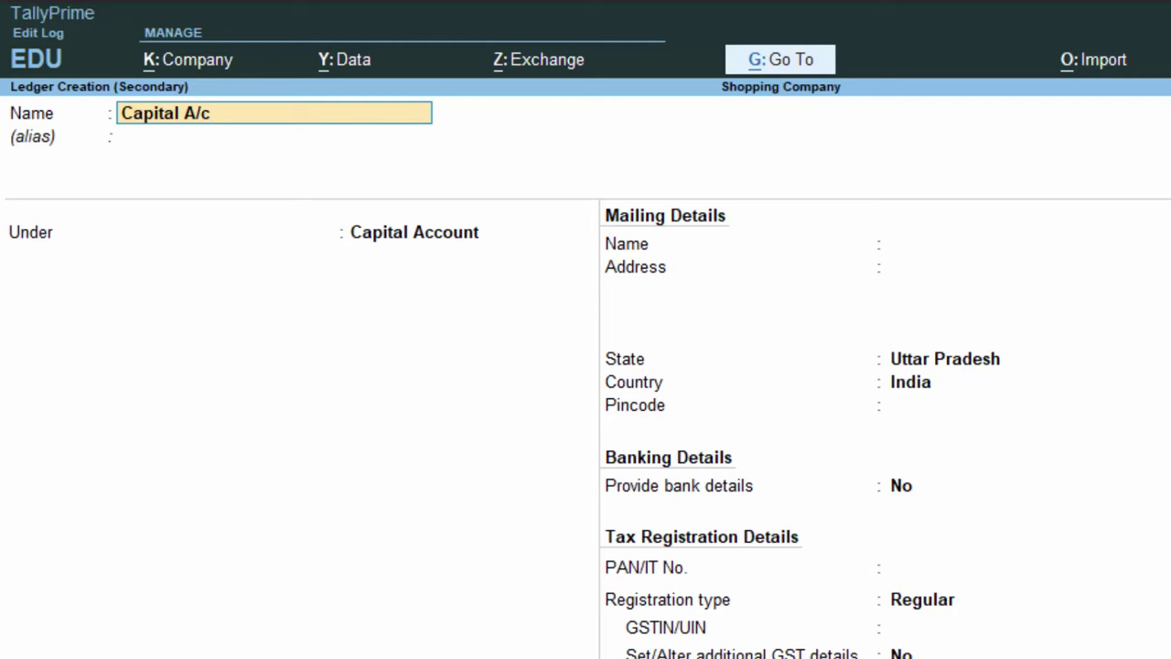
key("Return")
key("Return")
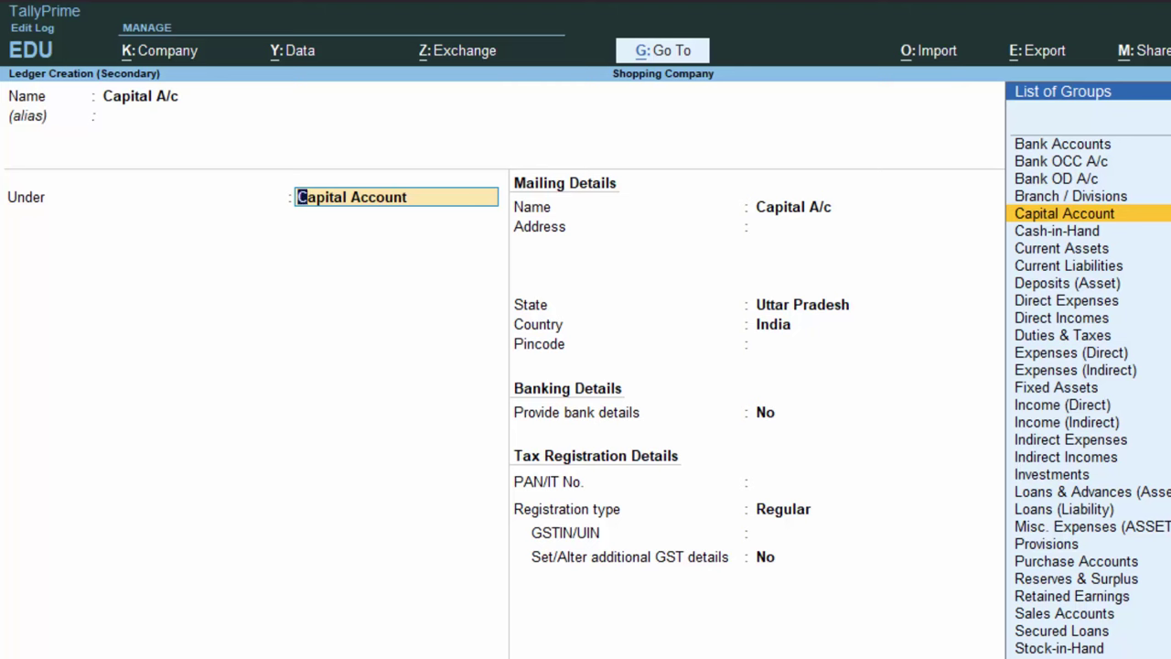
Assign the Capital A/c ledger to the Capital Account group and save it with the remaining details at their defaults
type("C")
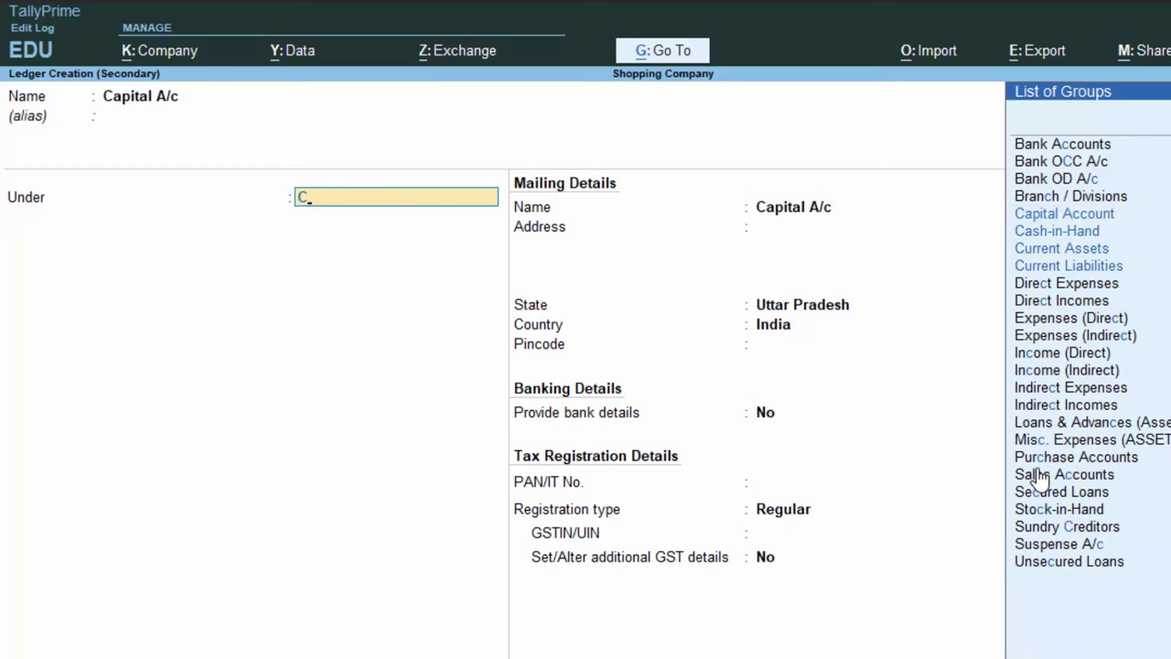
left_click(1064, 218)
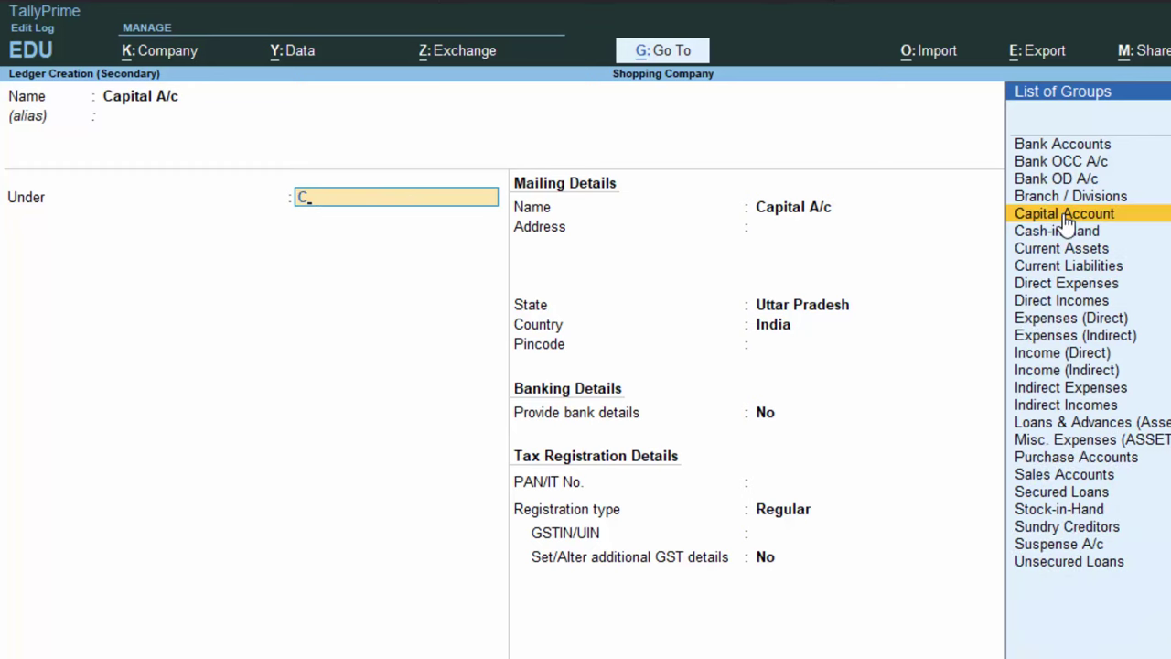
key("Return")
key("Return")
key("Return")
key("Return")
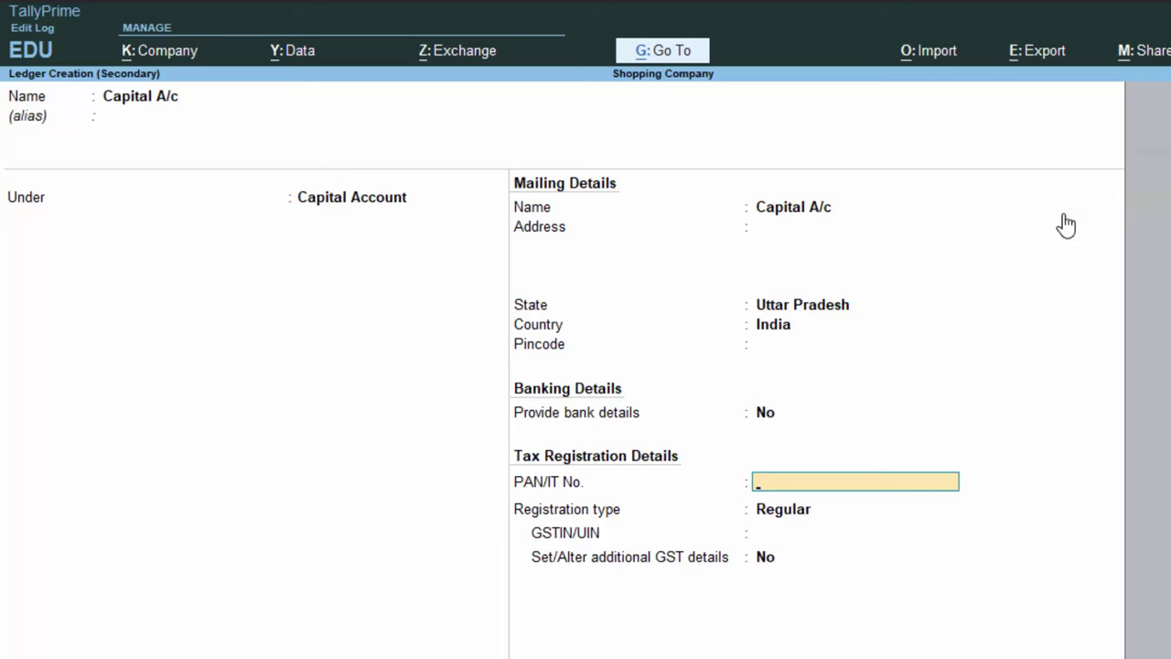
key("Return")
key("Return")
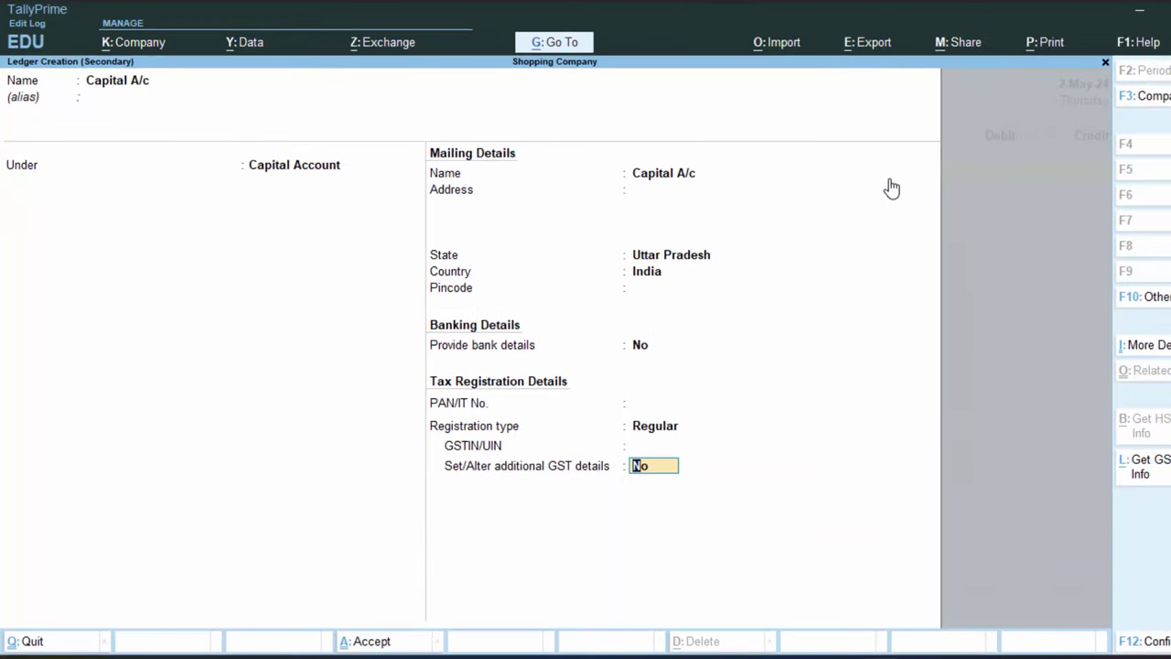
key("Return")
key("Return")
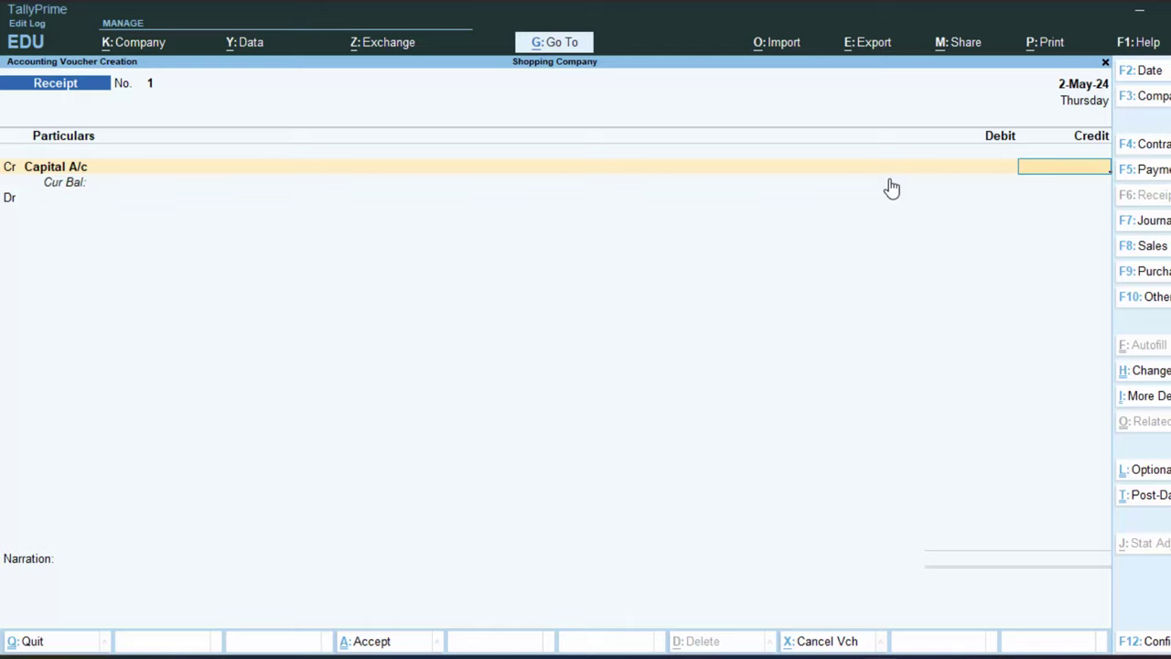
Enter a credit amount of 500000 for Capital A/c in the receipt voucher
type("5")
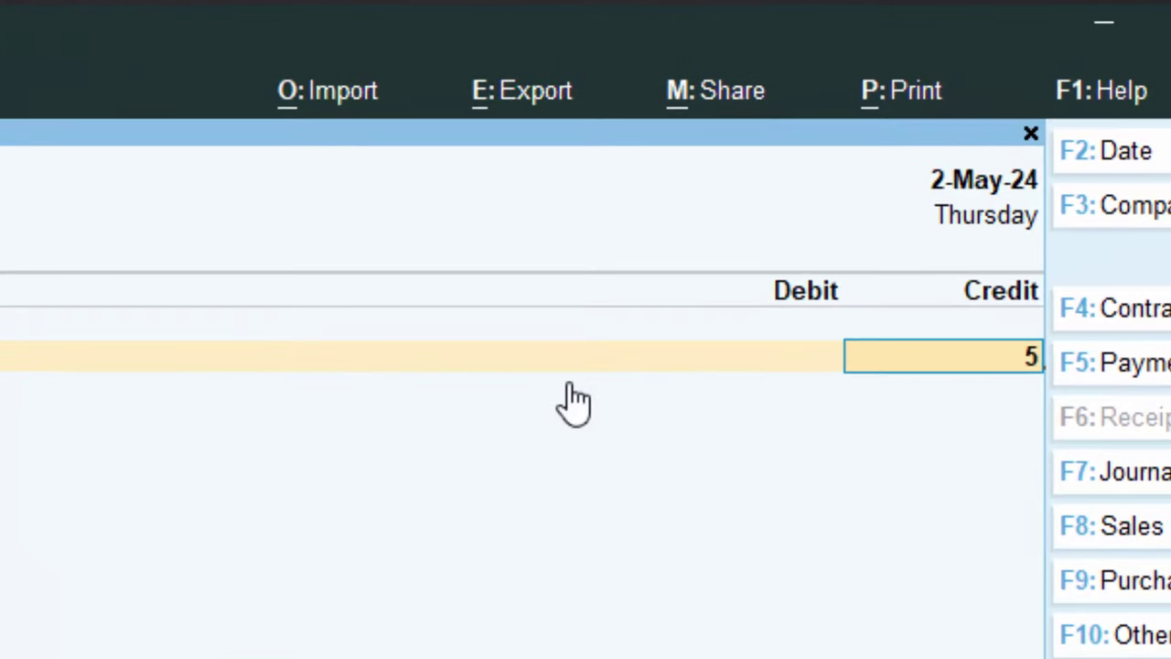
type("00000")
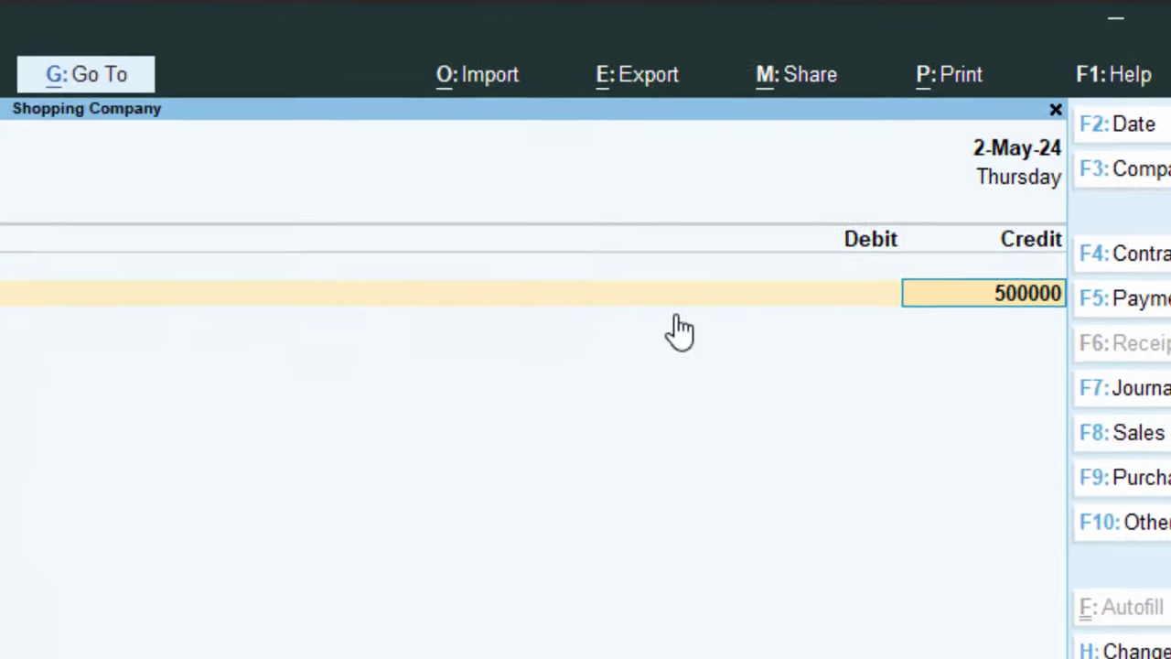
key("Return")
key("Return")
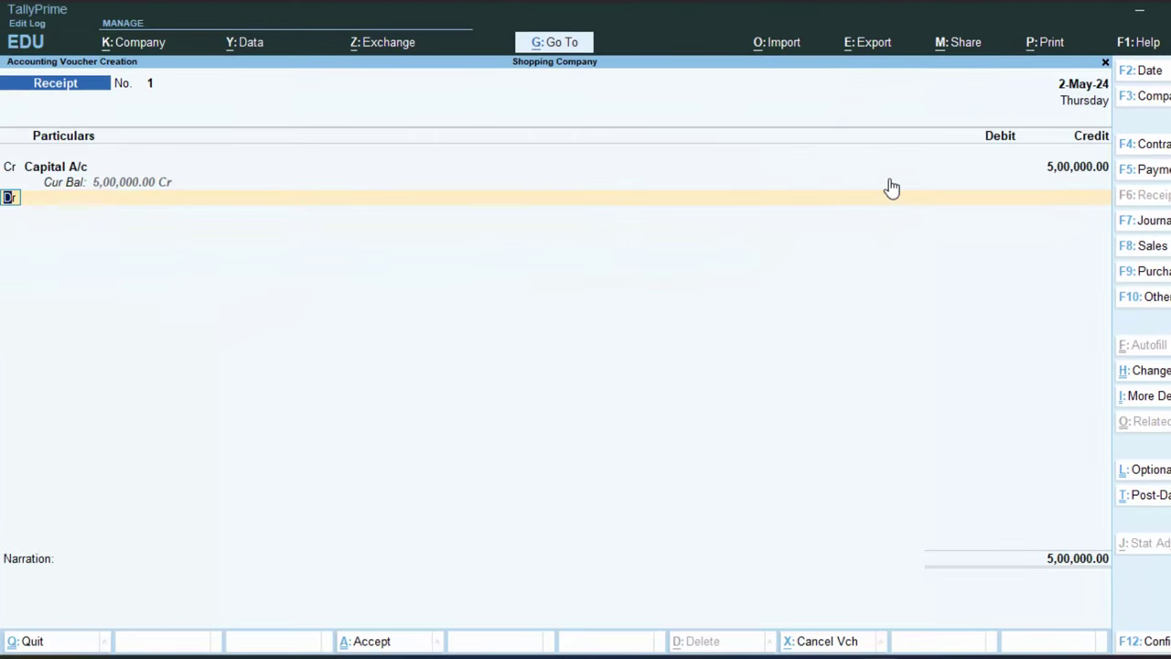
Expand the ledger list to show more accounts and choose Cash as the ledger on the debit line
key("Return")
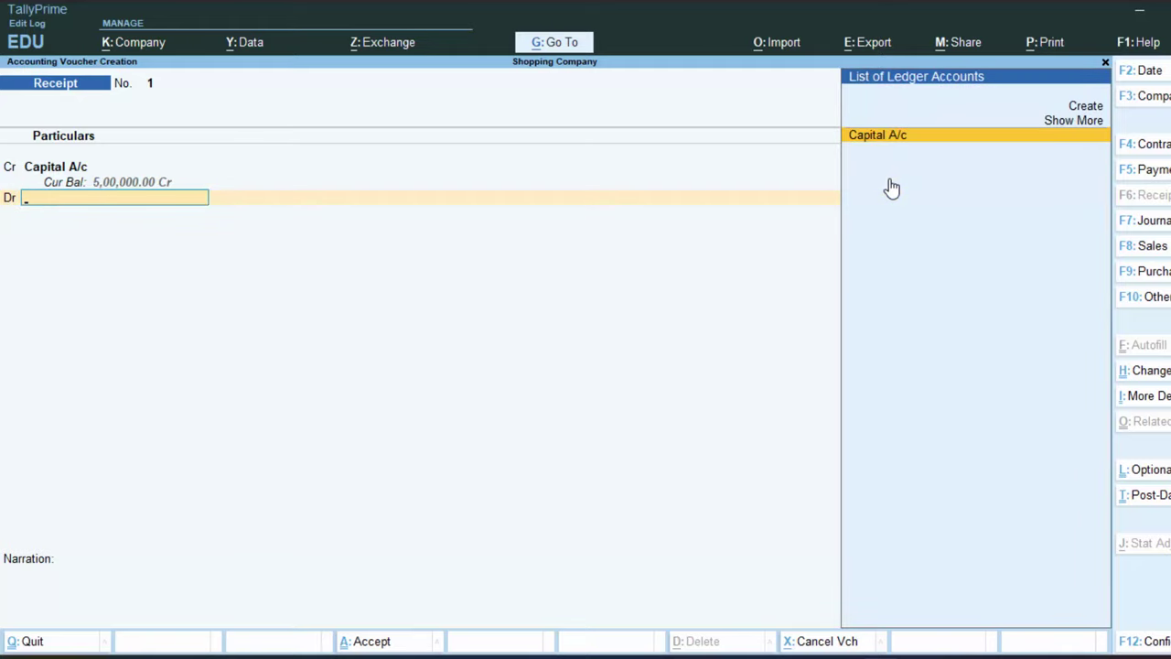
type("c")
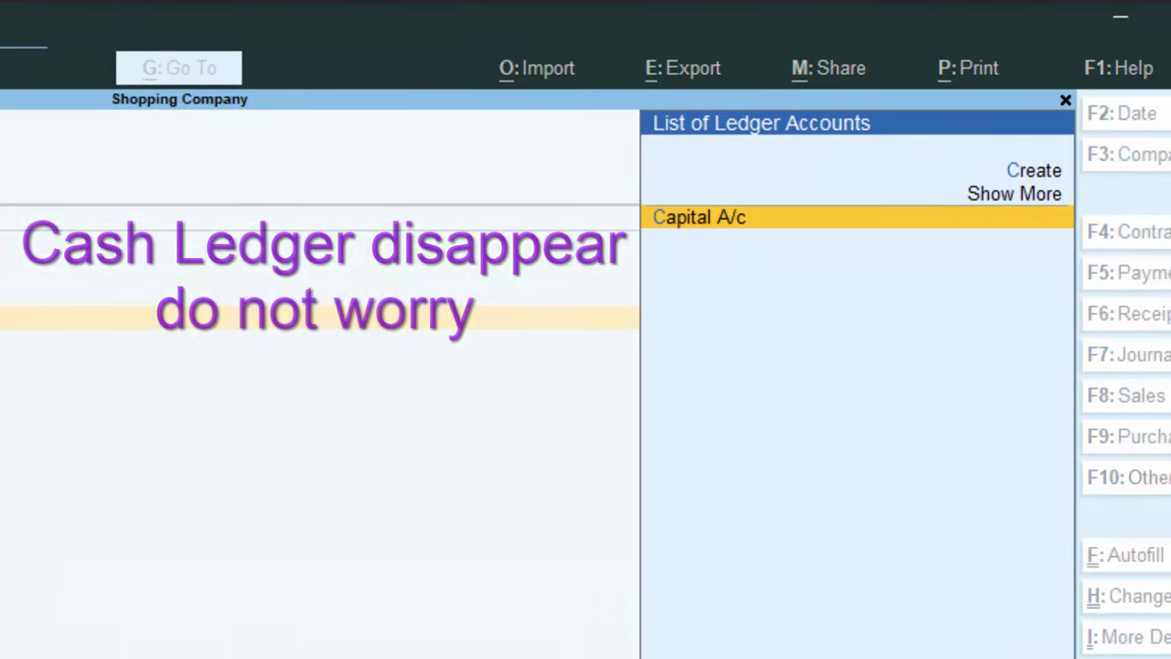
left_click(1044, 197)
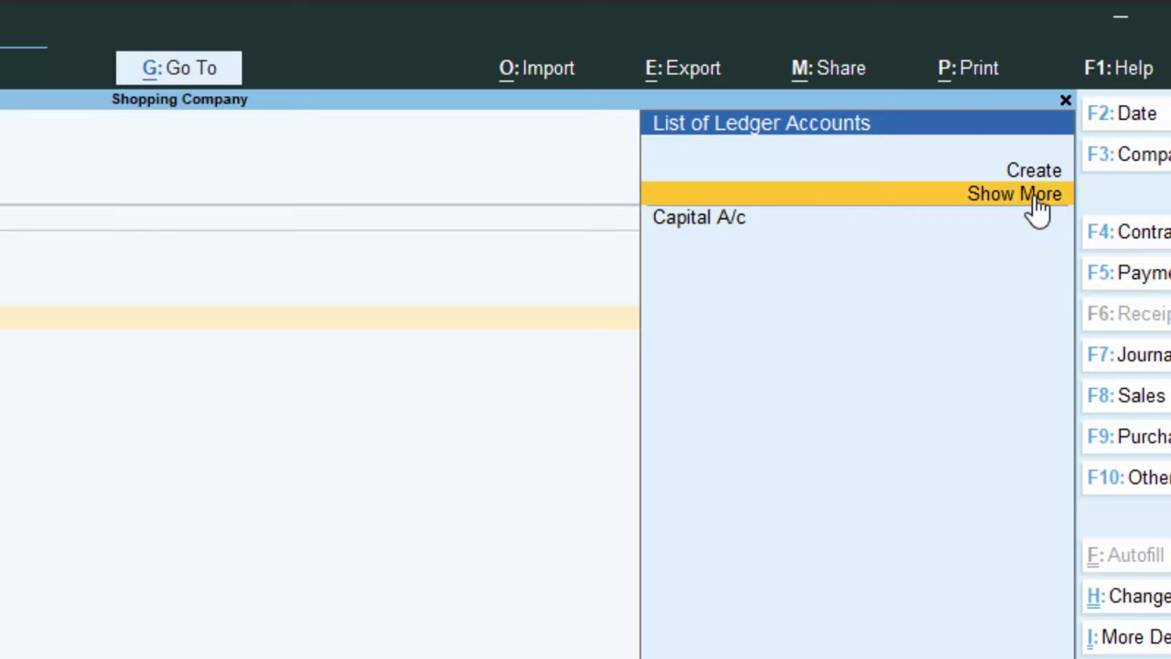
left_click(1034, 195)
left_click(1033, 194)
left_click(1034, 195)
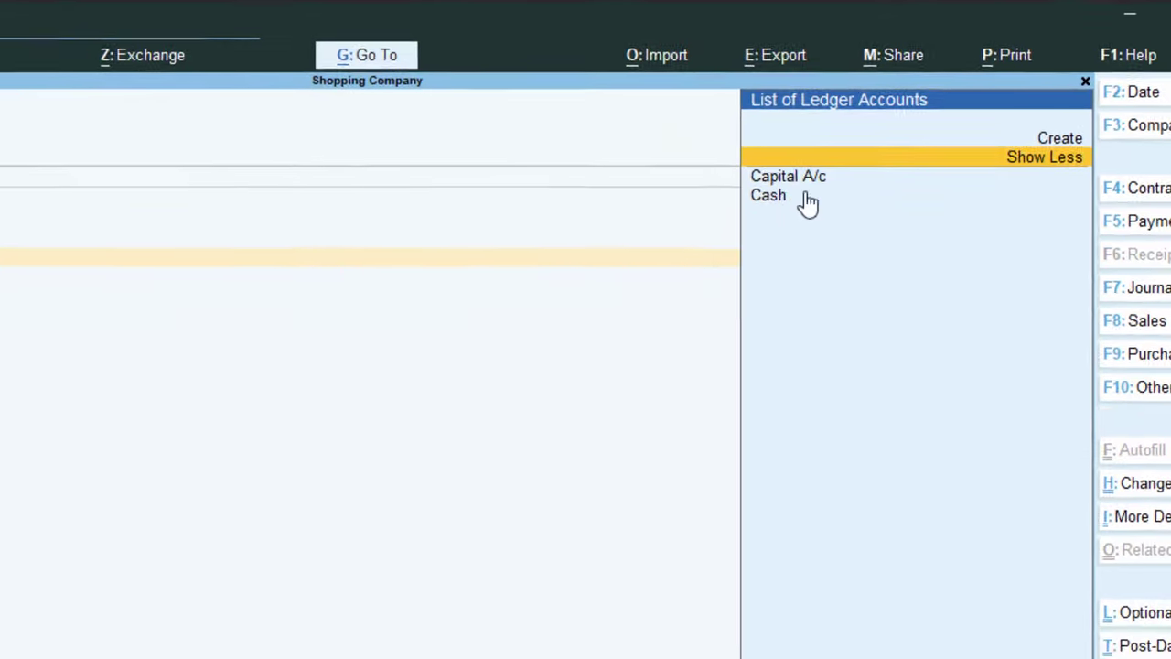
left_click(784, 201)
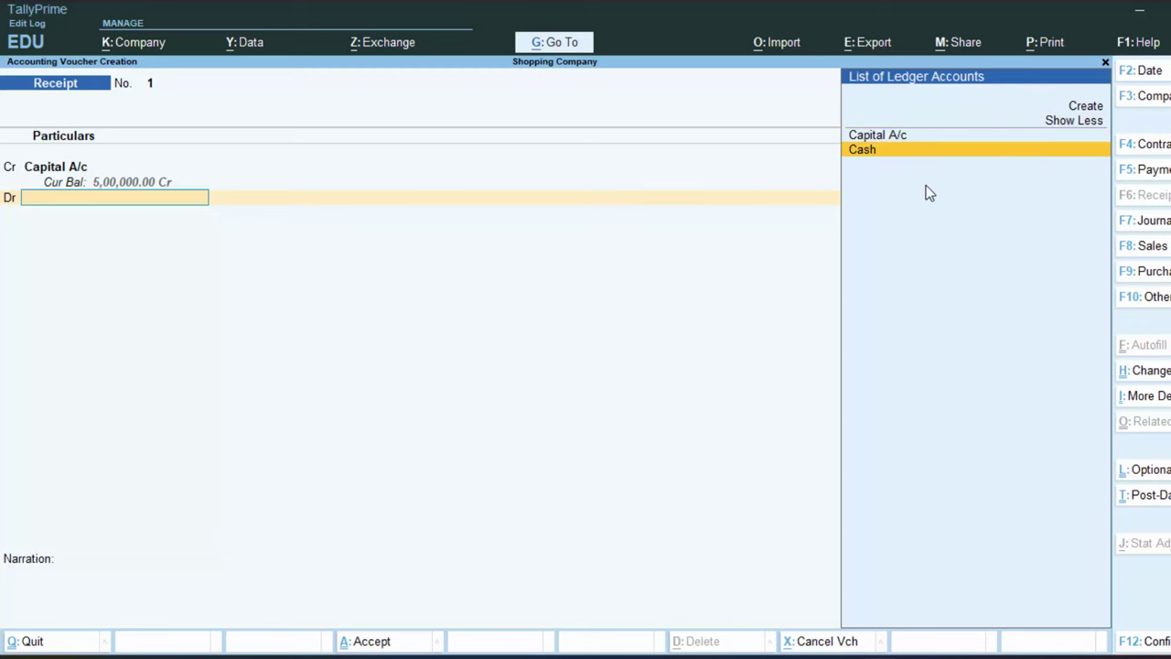
key("Return")
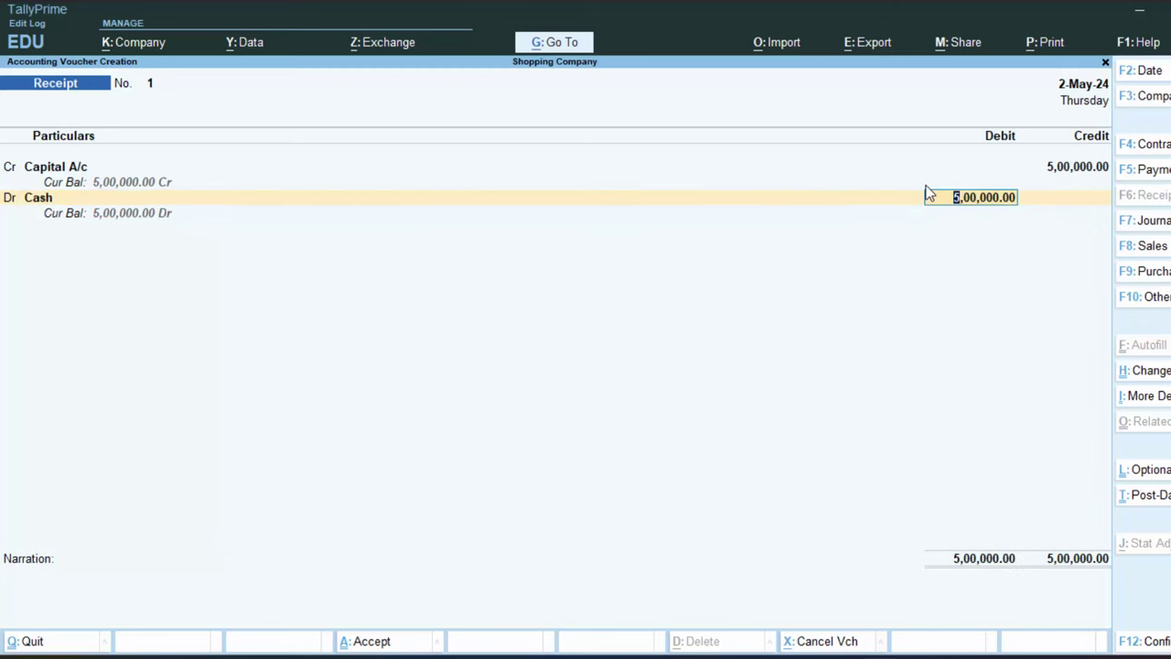
Accept the 5,00,000 debit for Cash and try to save the receipt voucher with a blank narration
key("Return")
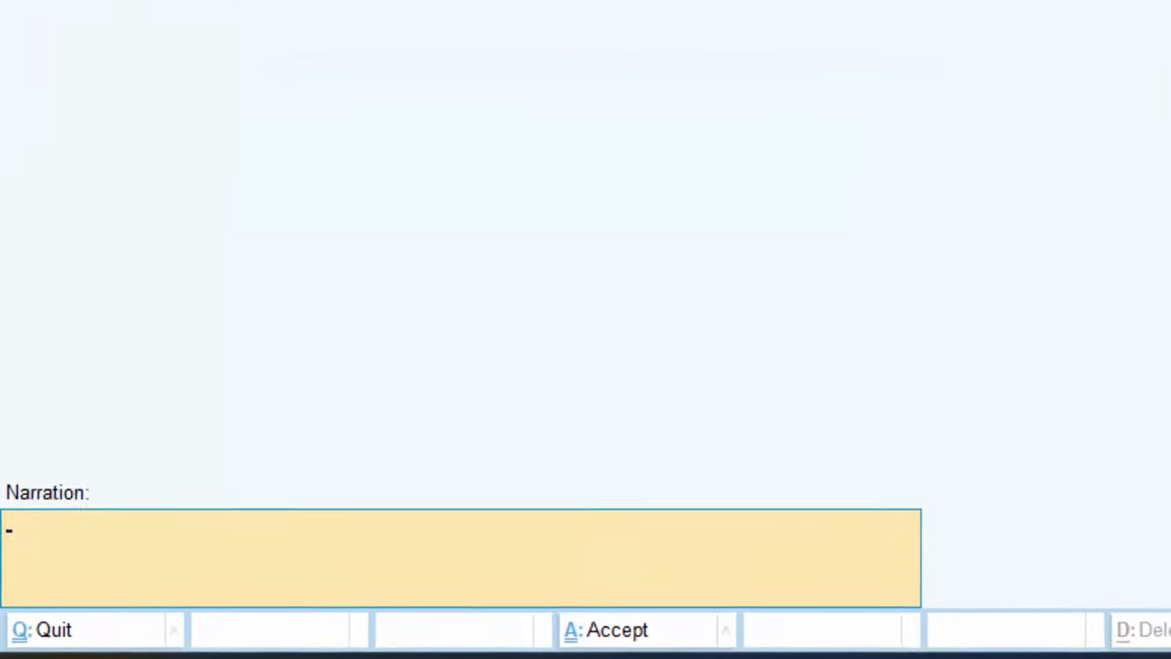
key("Return")
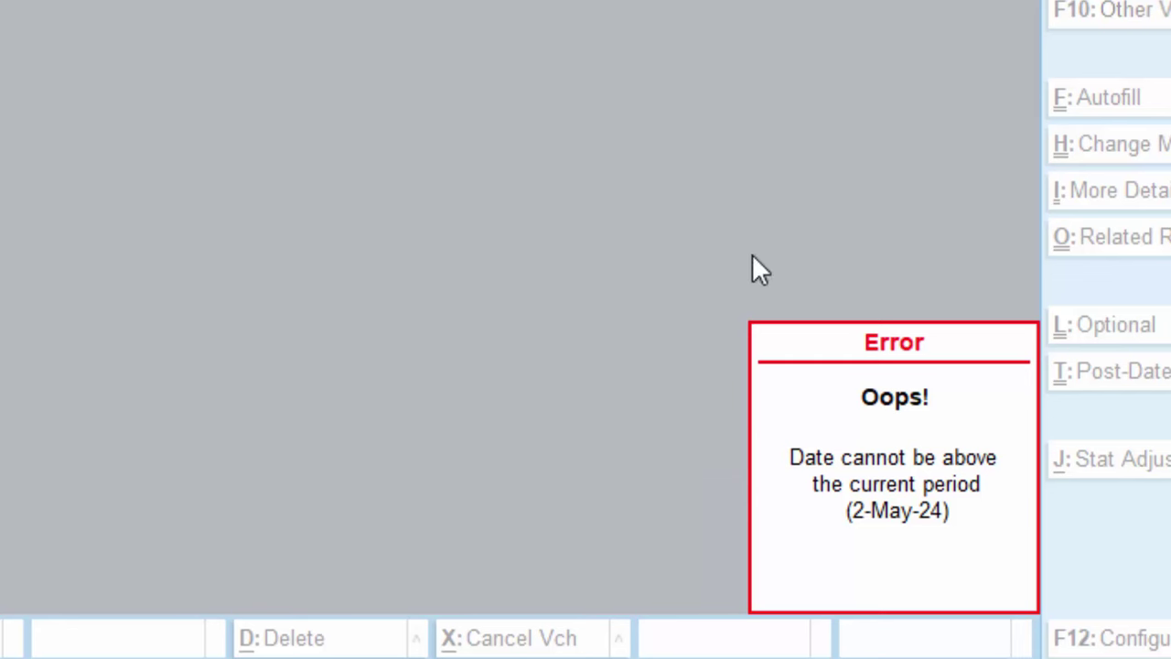
left_click(924, 600)
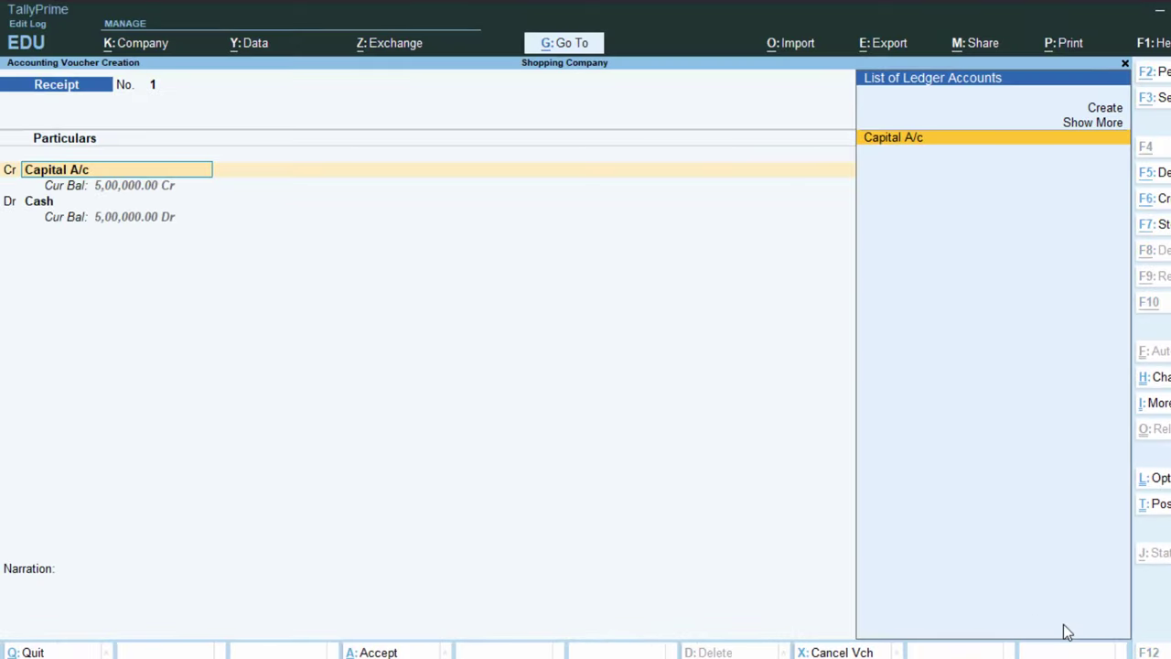
Set the start date of the accounting period to 1-4-2024
key("F2")
type("1")
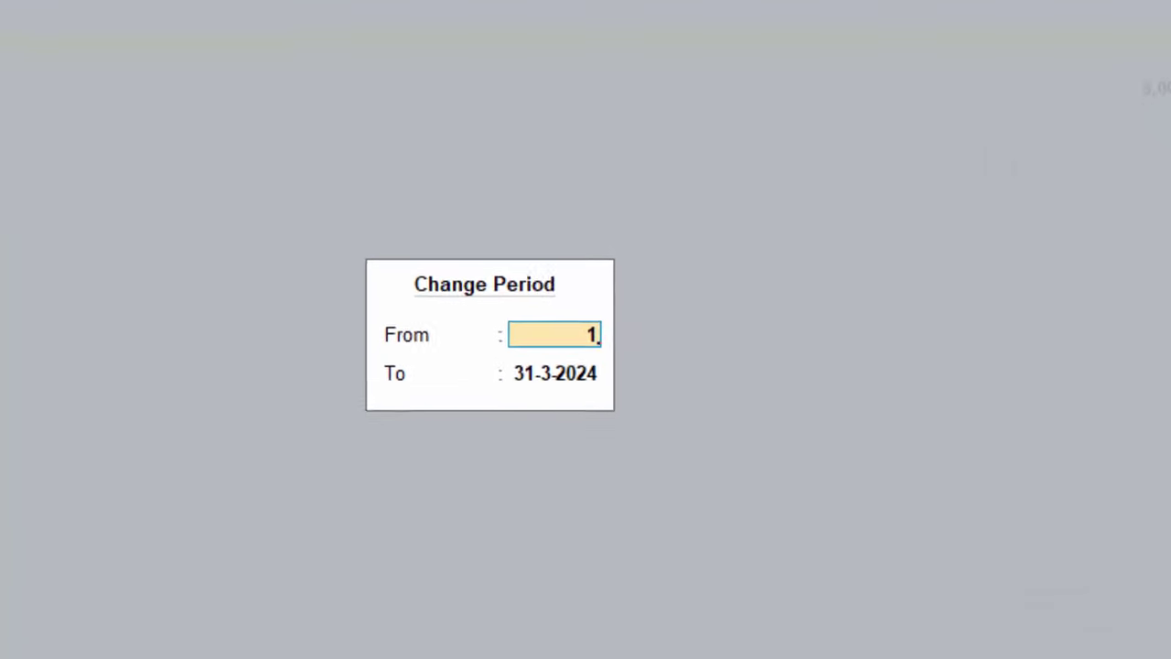
type("-4-24")
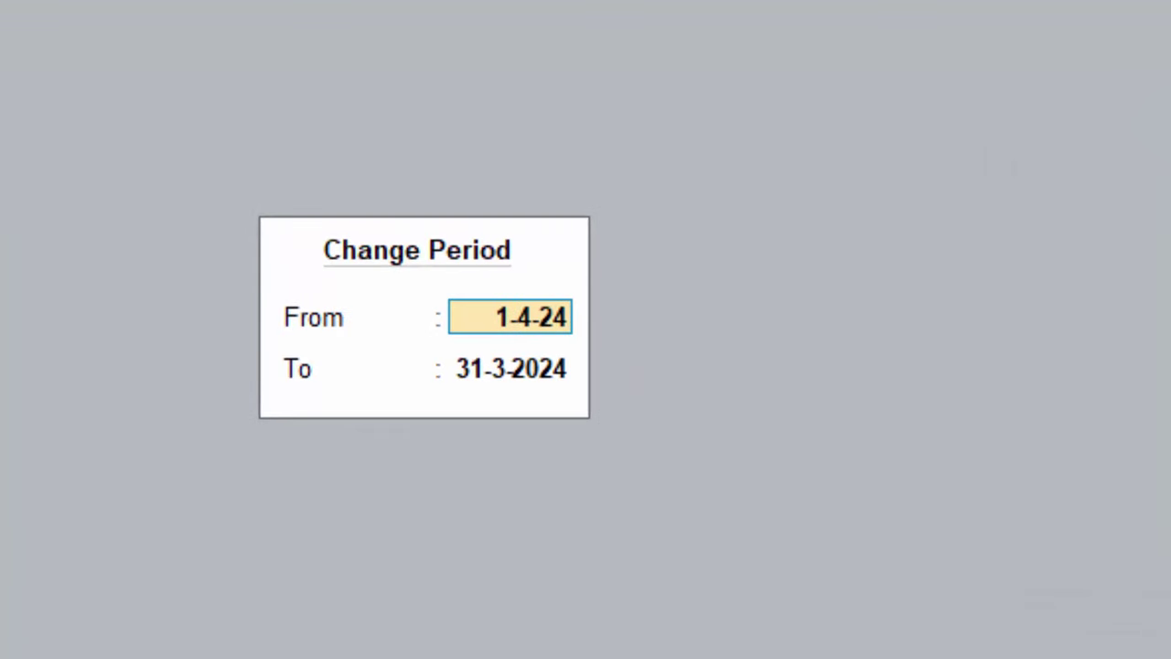
key("Return")
Set the end date of the accounting period to 31-3-2025 and apply the period
type("3")
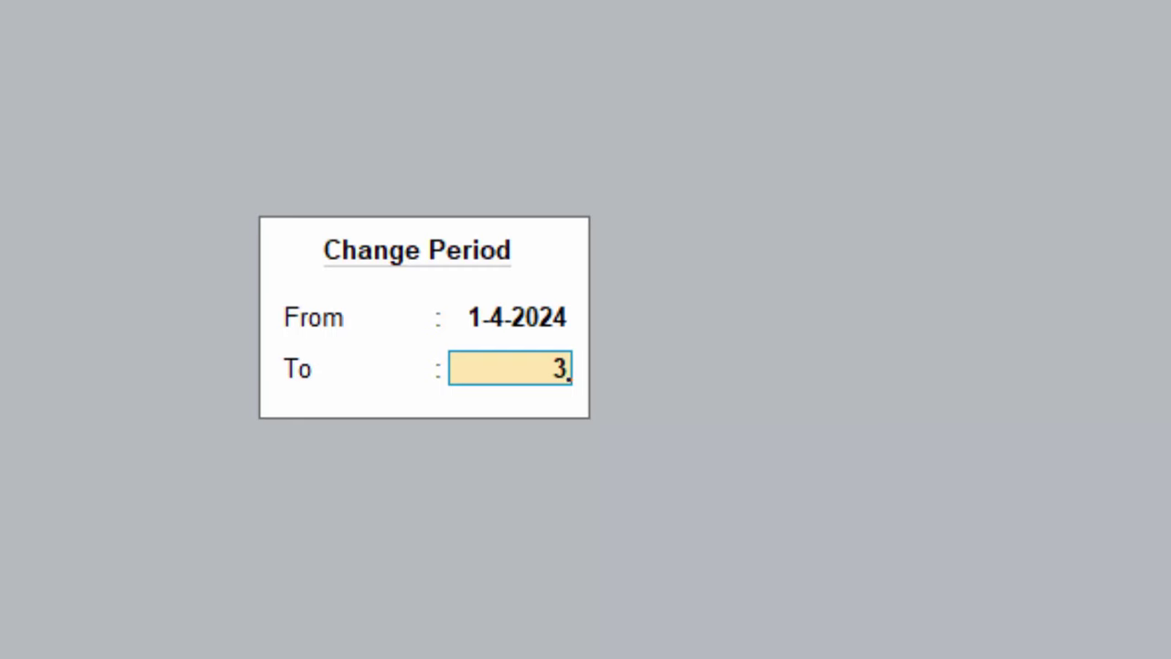
type("-3-25")
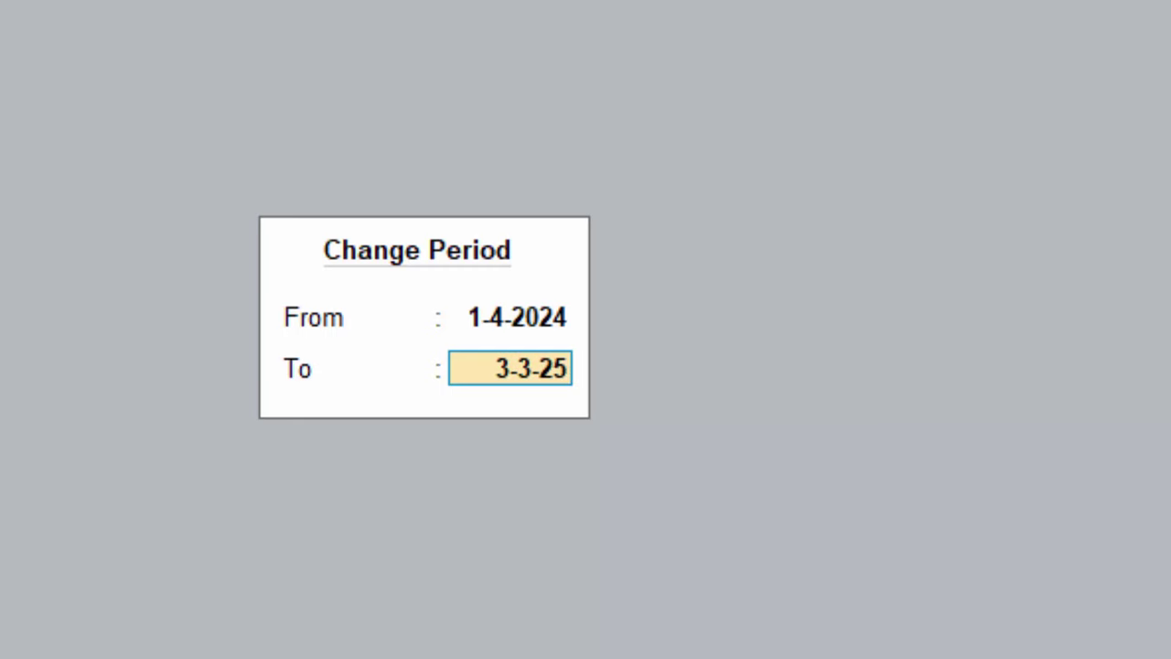
key("BackSpace")
key("BackSpace")
key("BackSpace")
key("BackSpace")
key("BackSpace")
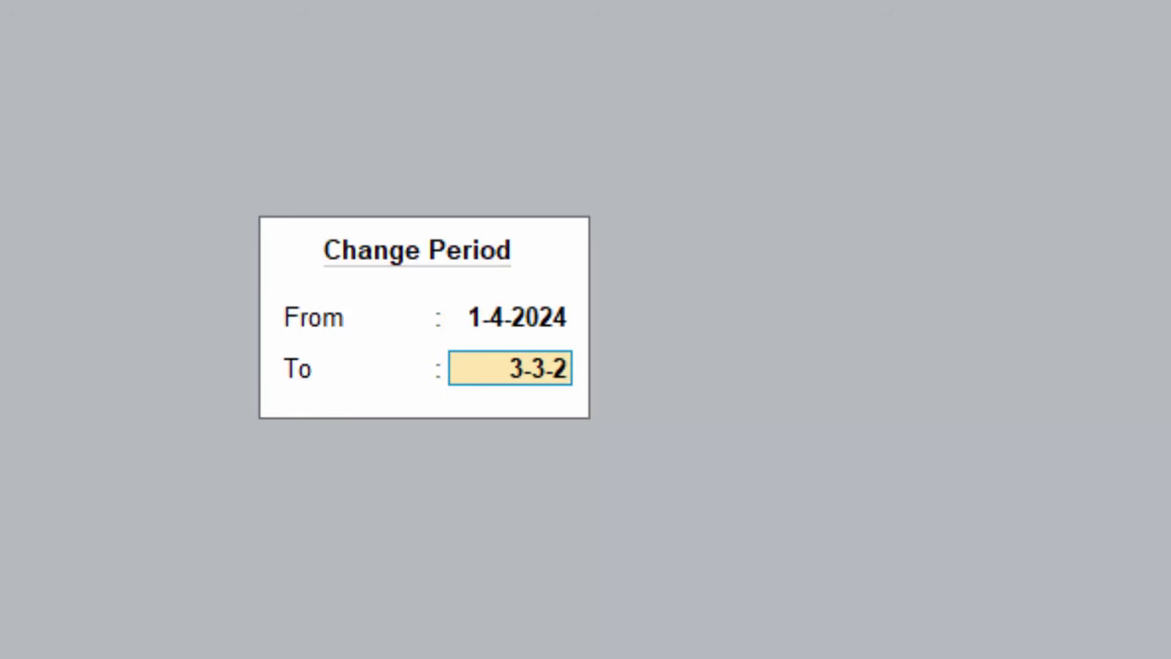
key("BackSpace")
type("3-")
type("3")
key("BackSpace")
key("BackSpace")
type("1")
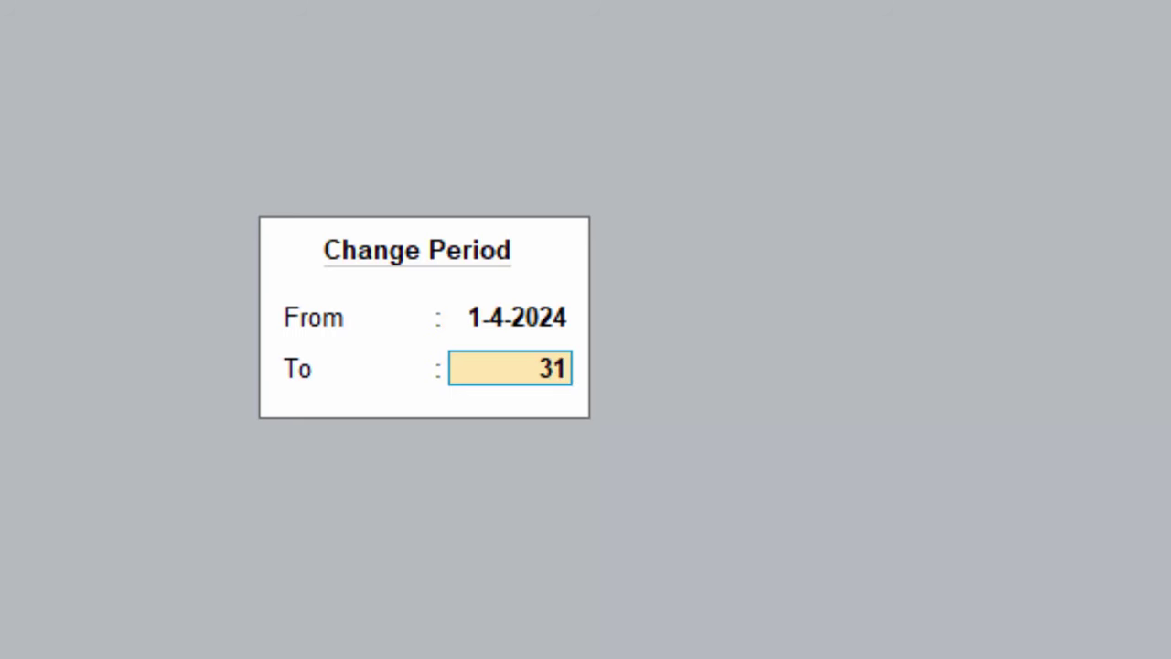
type("=")
key("BackSpace")
type("-3-25")
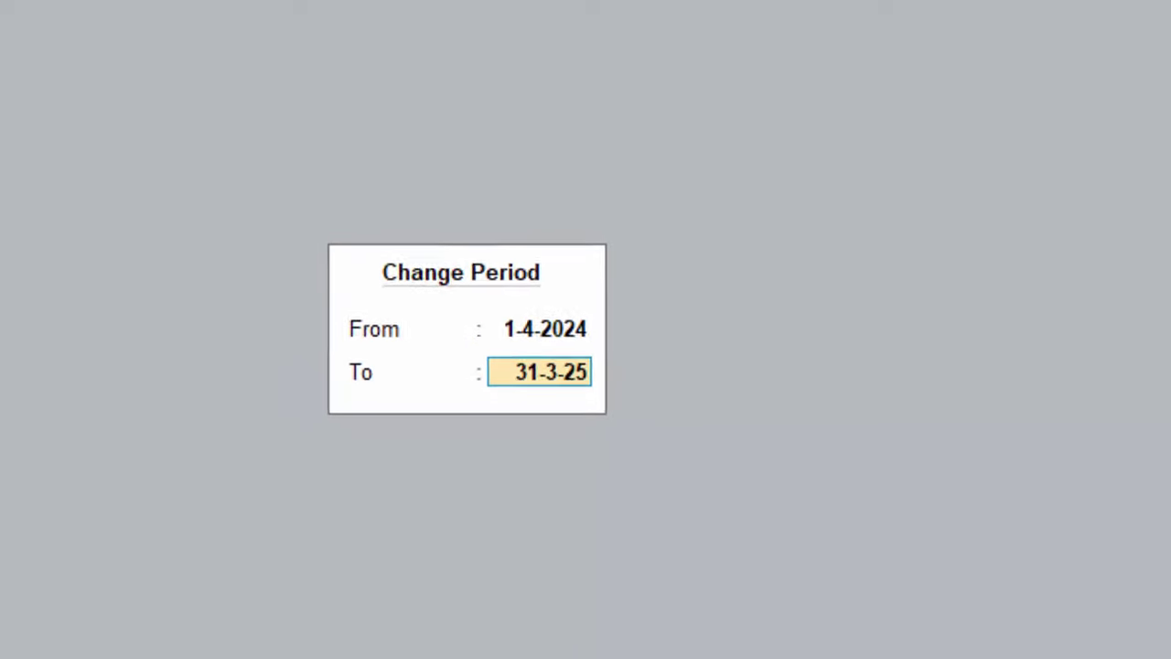
key("Return")
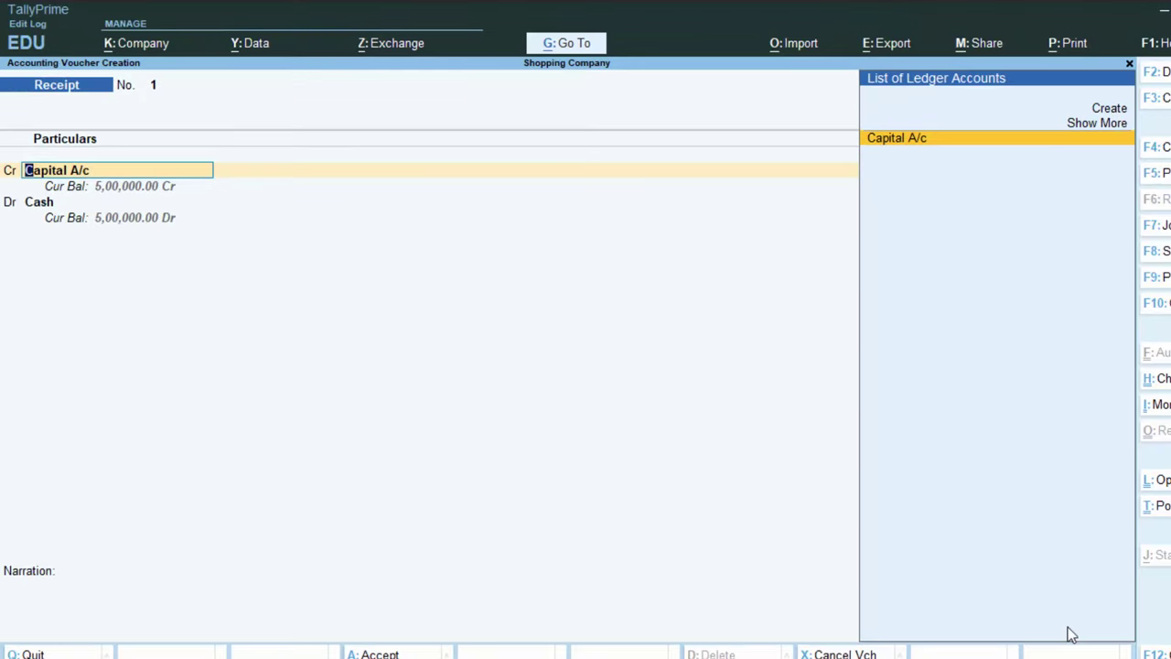
Keep the Capital A/c credit and Cash debit lines at 5,00,000 each and proceed to the voucher's narration
key("Return")
key("Return")
key("Return")
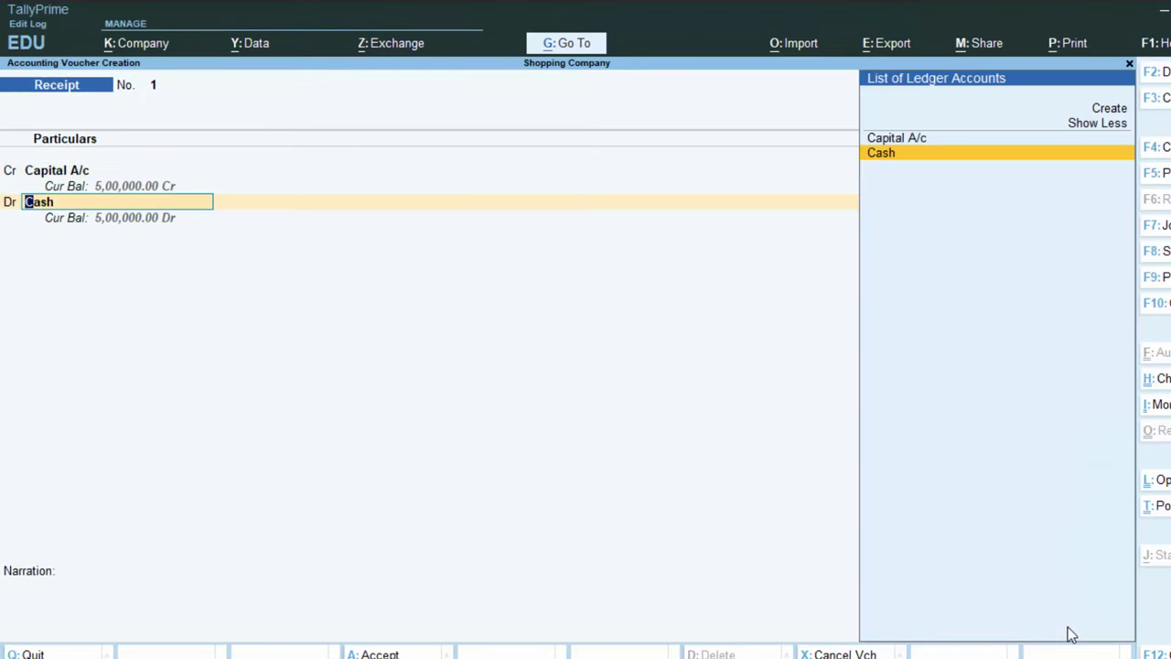
key("Return")
key("Return")
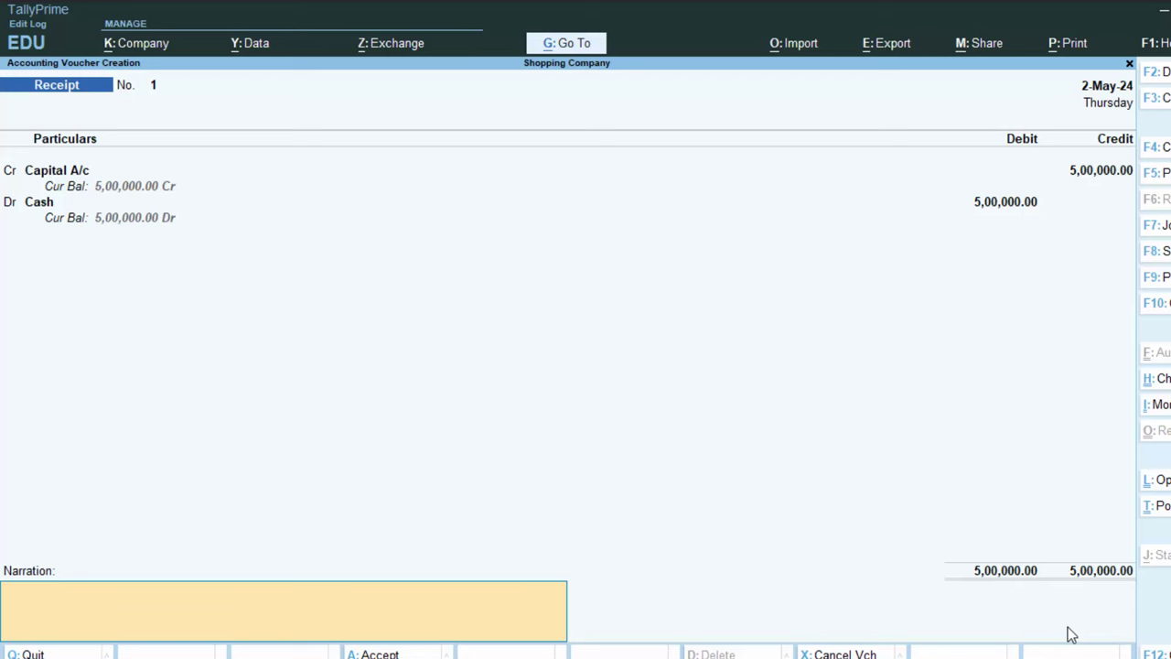
Enter the receipt voucher's narration as "Business Starts with 500000" and confirm it
type("Bu")
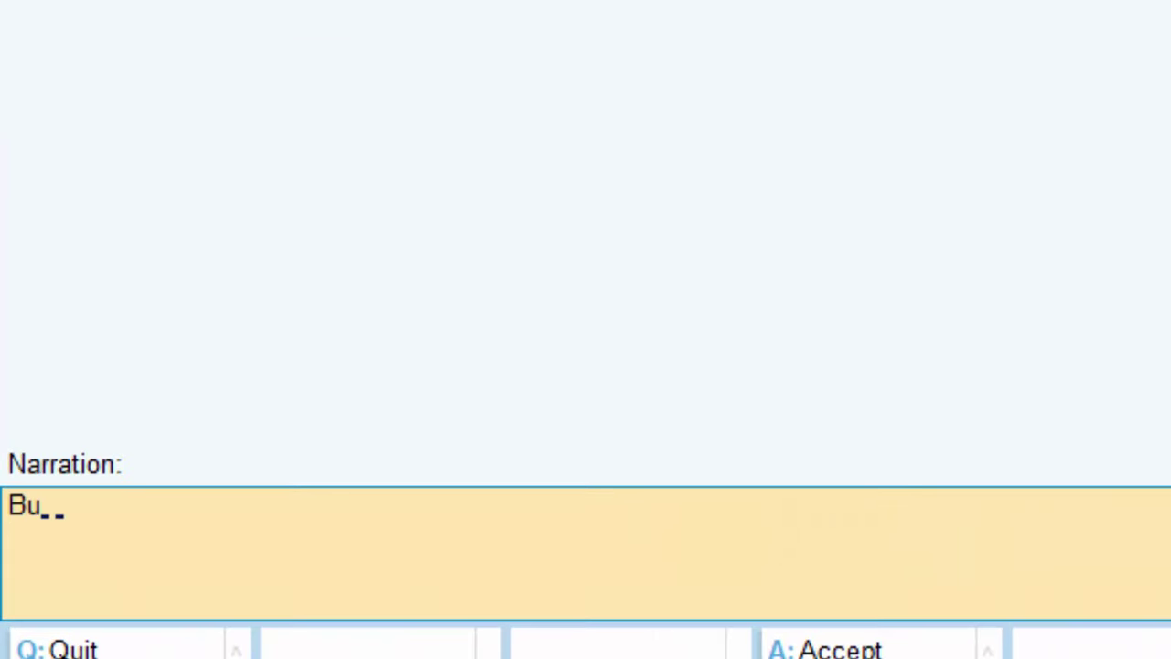
type("siness")
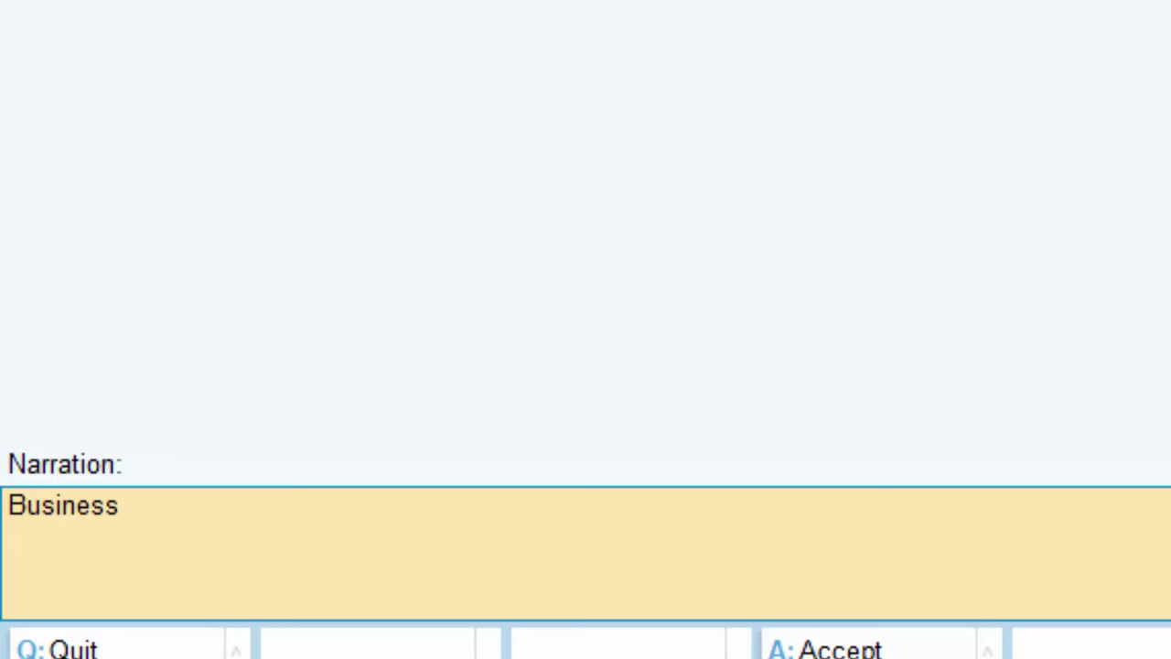
type(" Stat")
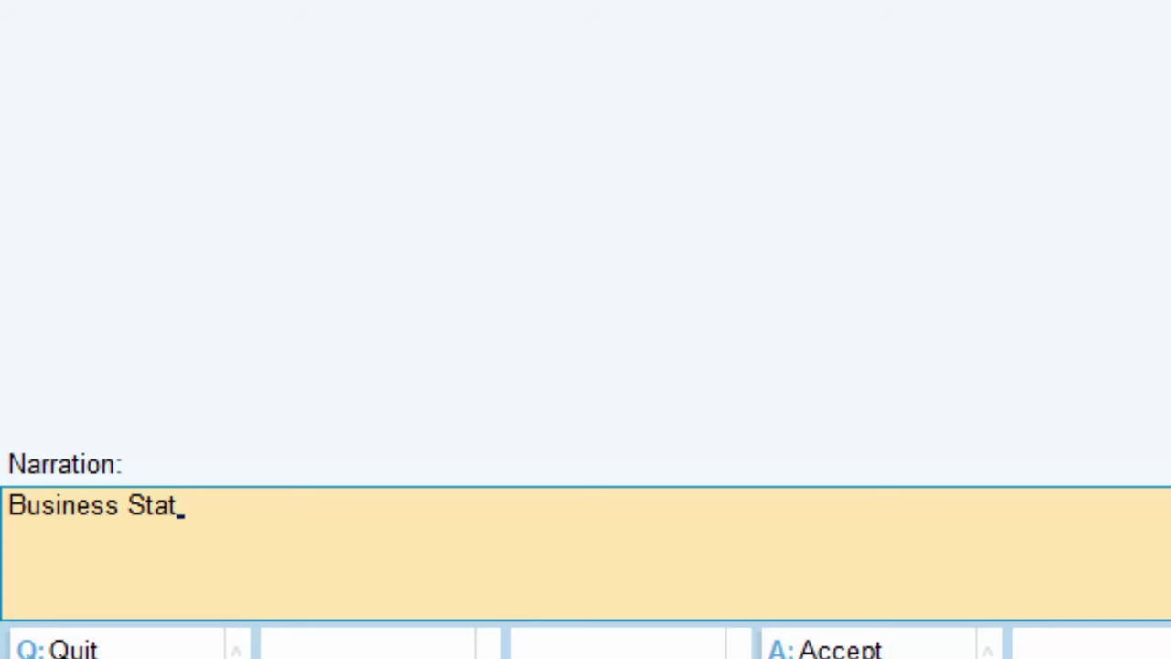
key("BackSpace")
type("rts with ")
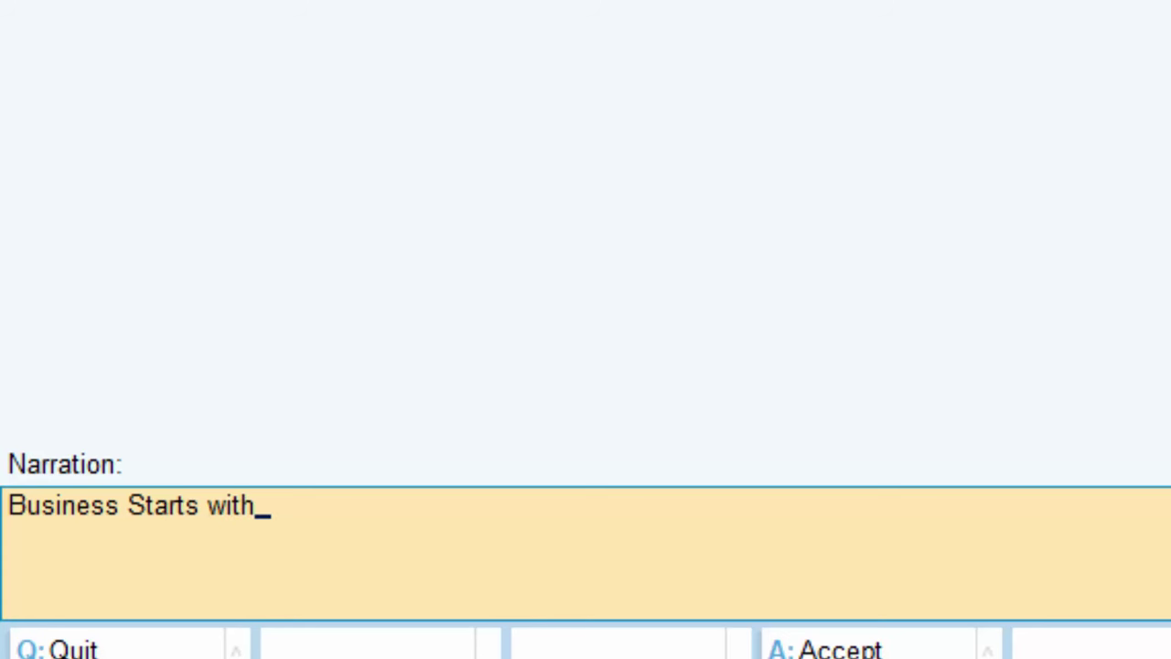
type("5000")
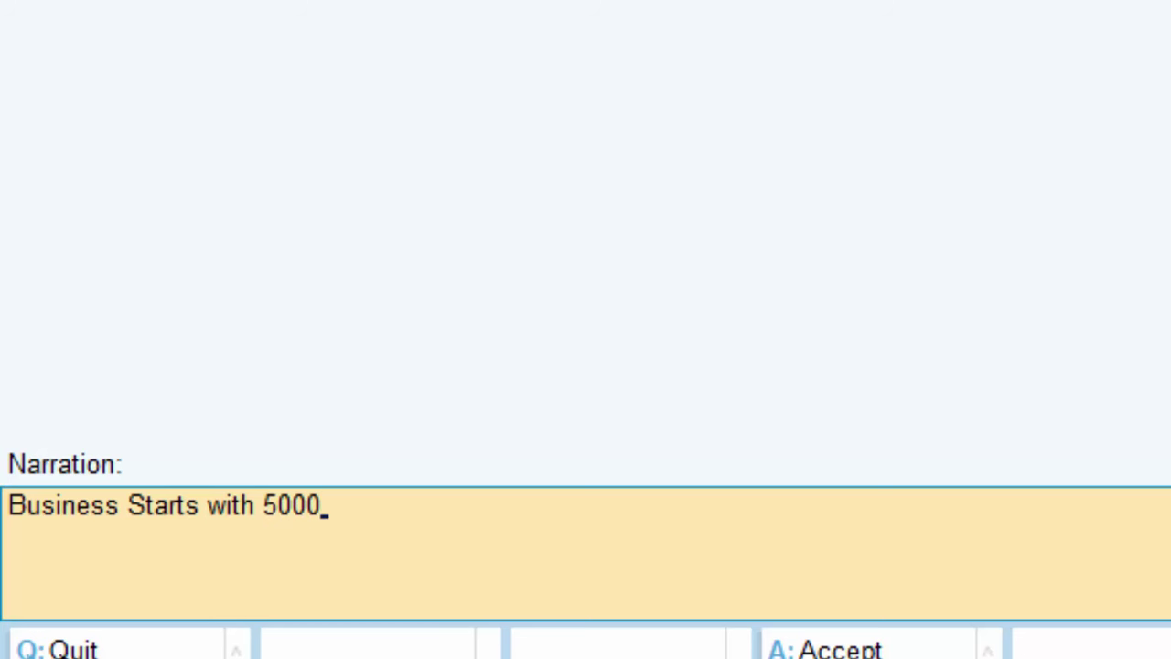
type("00")
key("Return")
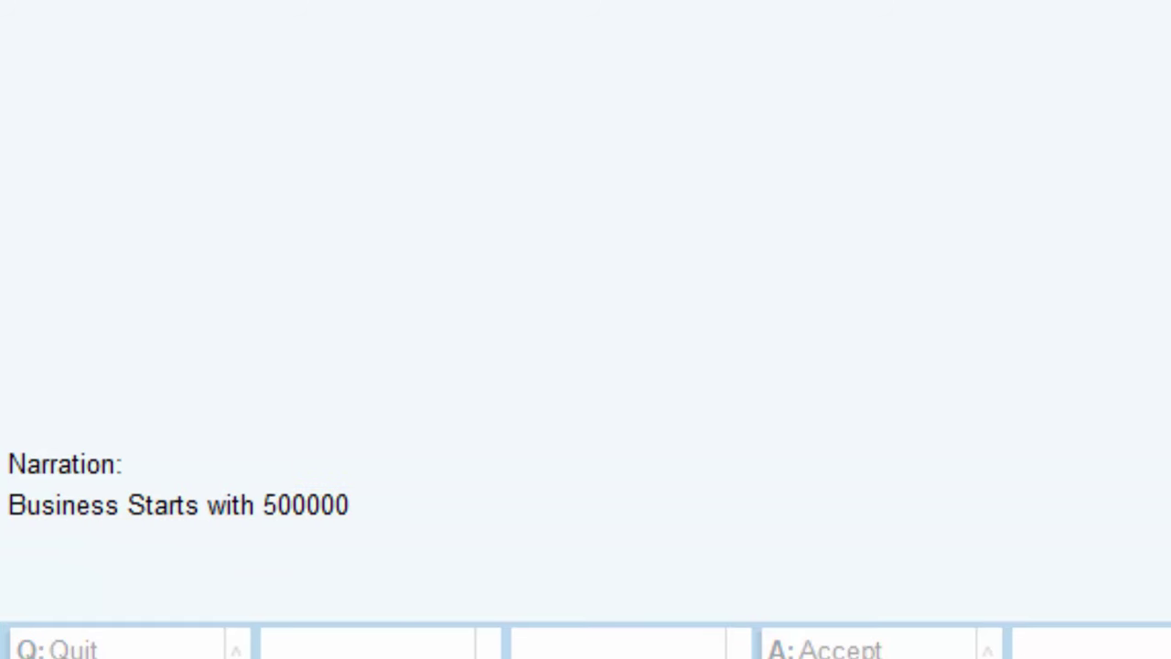